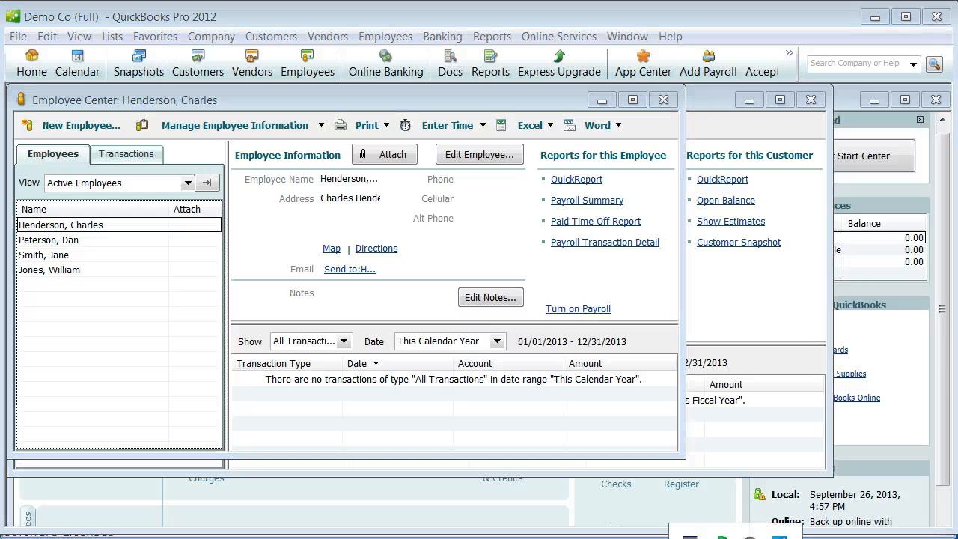
Step: Switch to QuickBooks Web Connector, run an update for only the KelsoftTimeAdeQBWS-5 application, and minimize the connector window
{"action": "left_click", "coordinate": [721, 537]}
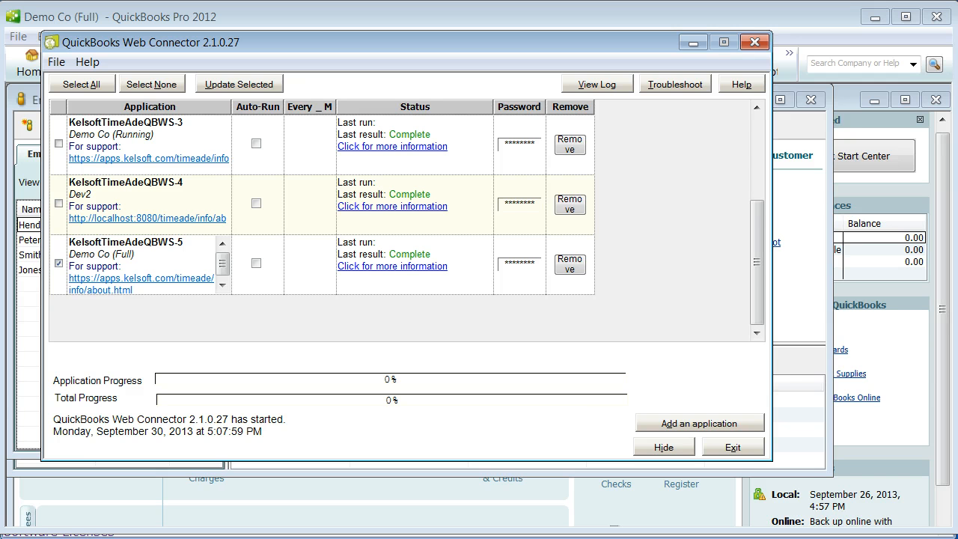
{"action": "left_click", "coordinate": [152, 83]}
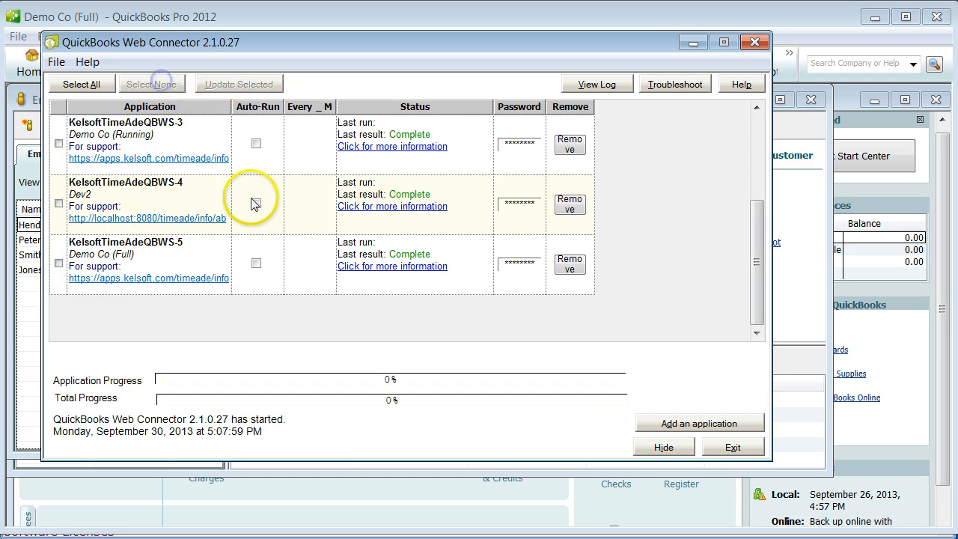
{"action": "left_click", "coordinate": [58, 263]}
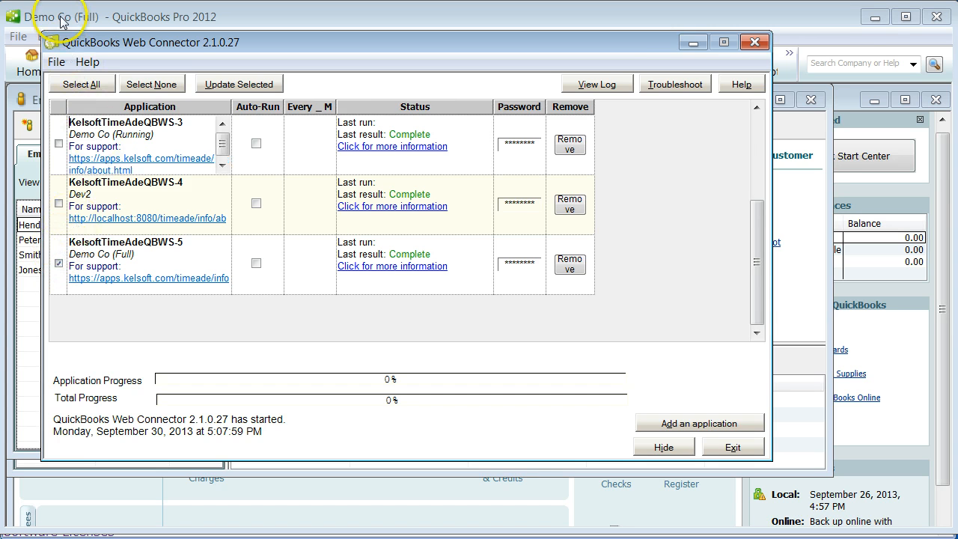
{"action": "left_click", "coordinate": [239, 83]}
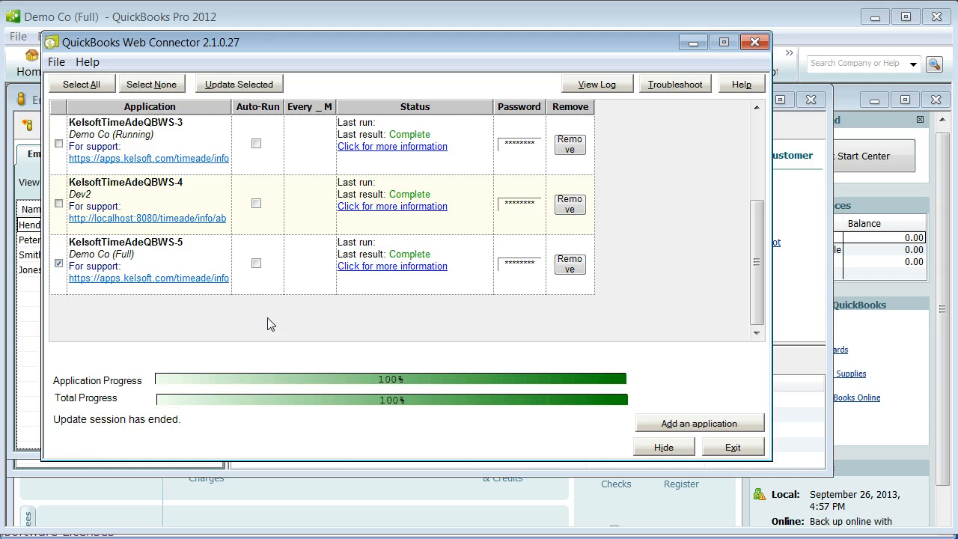
{"action": "left_click", "coordinate": [693, 43]}
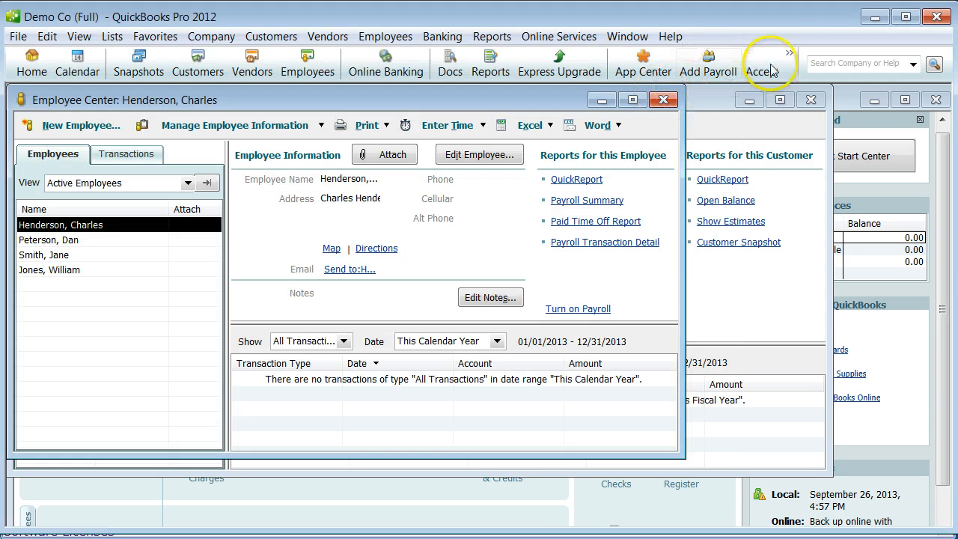
Step: Switch to the Kelsoft Time-Ade site in the browser and log in to the demo-full organization as admin with the account password
{"action": "left_click", "coordinate": [874, 16]}
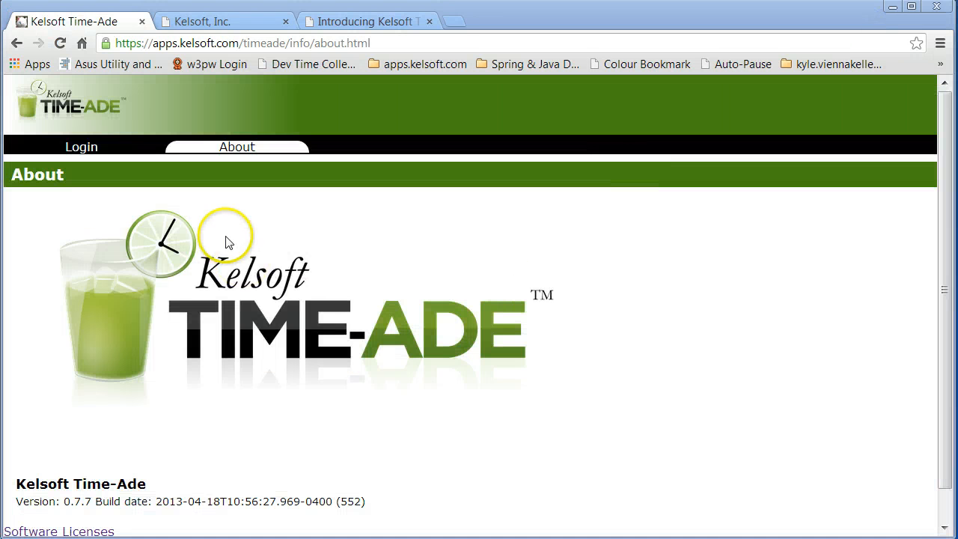
{"action": "left_click", "coordinate": [94, 147]}
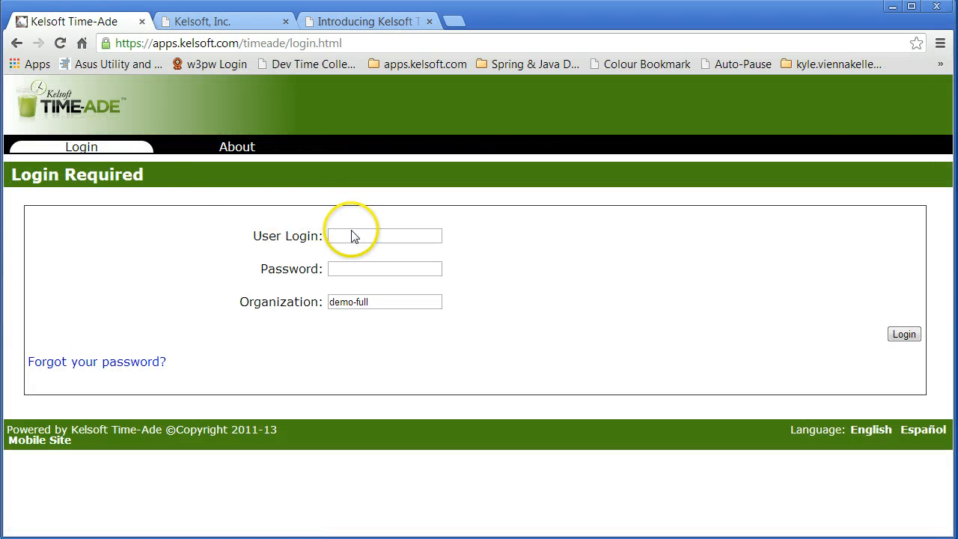
{"action": "left_click", "coordinate": [353, 234]}
{"action": "type", "text": "ad"}
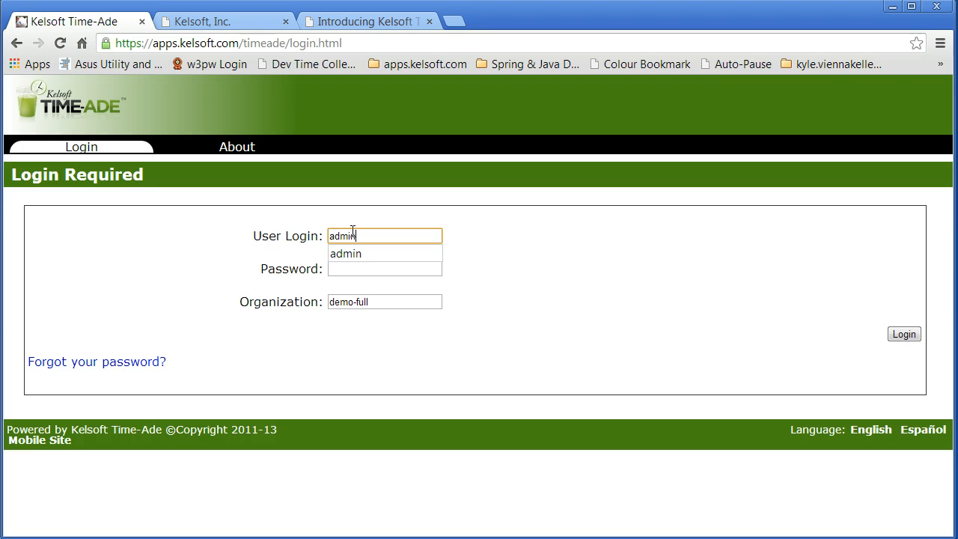
{"action": "type", "text": "min"}
{"action": "key", "text": "Tab"}
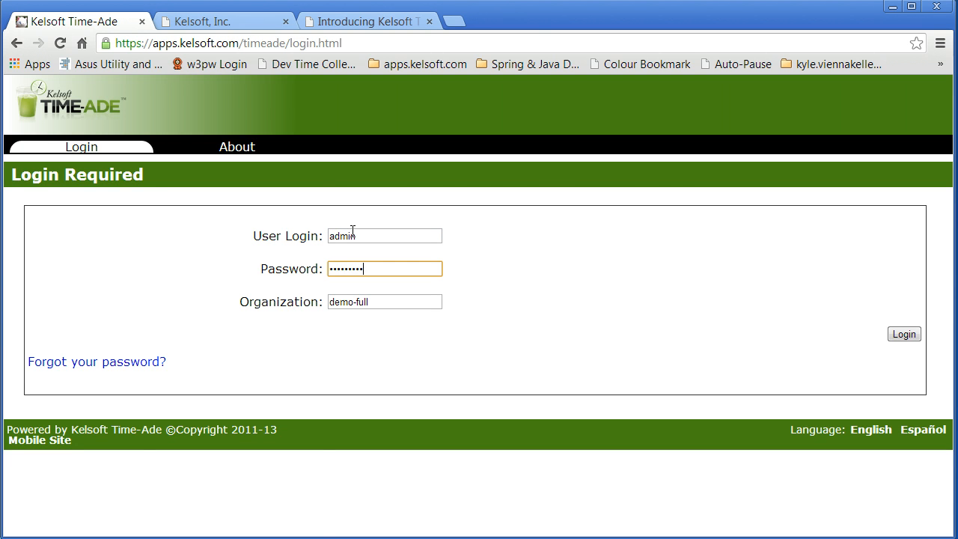
{"action": "key", "text": "Return"}
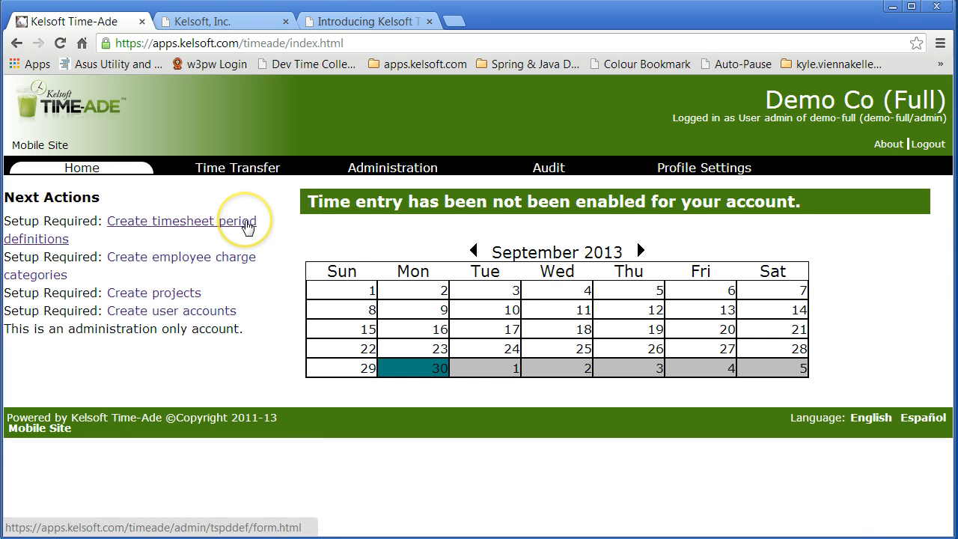
Step: Create and save a timesheet period definition described as Weekly, with a Weekly timesheet cycle and initial start date 09/01/2013
{"action": "left_click", "coordinate": [248, 224]}
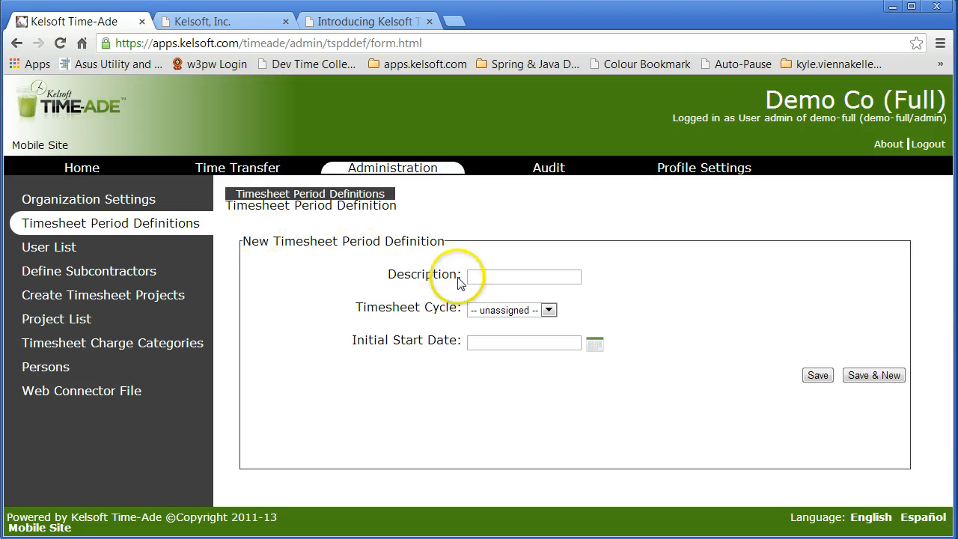
{"action": "left_click", "coordinate": [479, 277]}
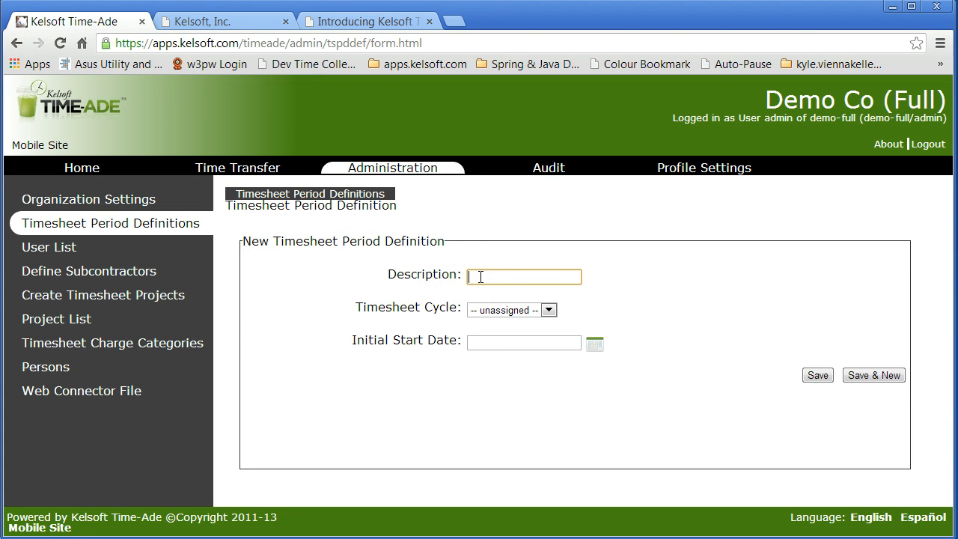
{"action": "left_click", "coordinate": [551, 309]}
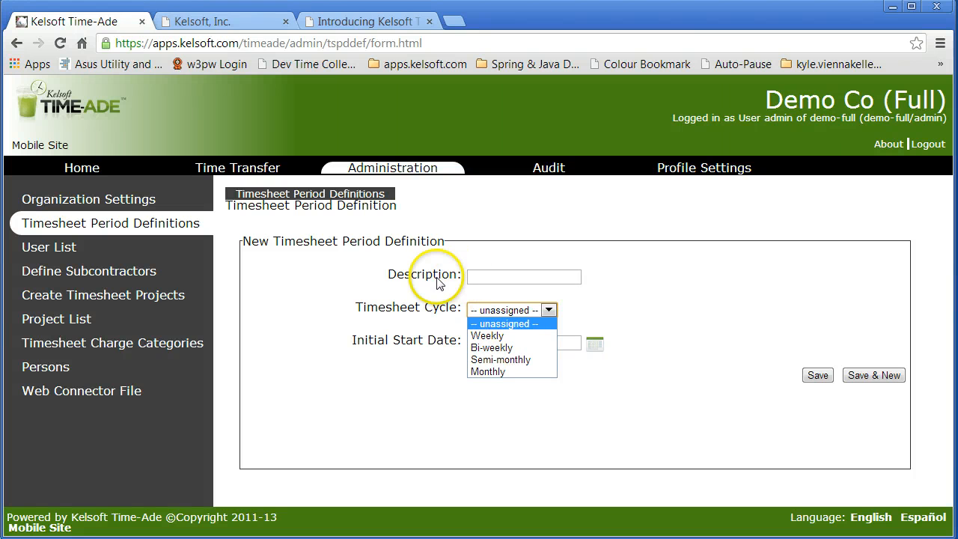
{"action": "left_click", "coordinate": [483, 276]}
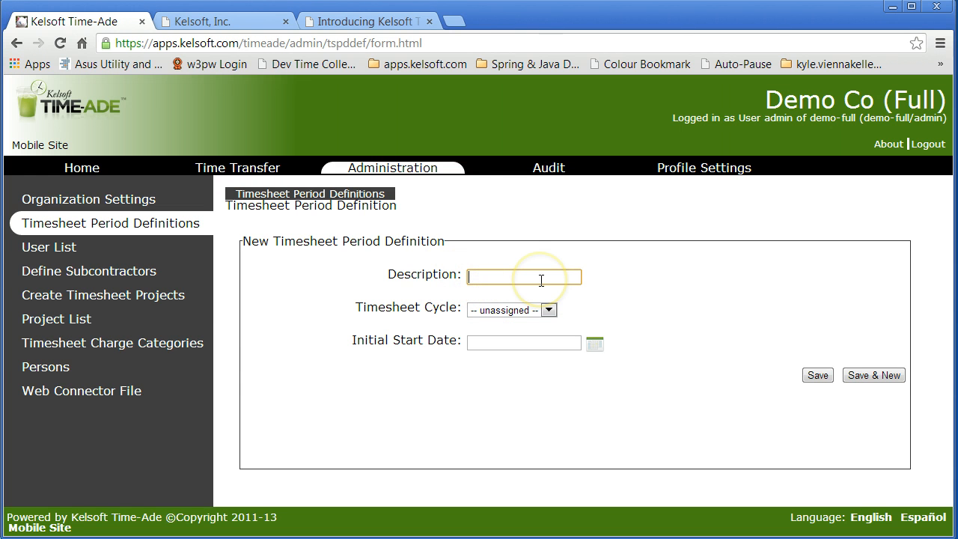
{"action": "type", "text": "Weekly"}
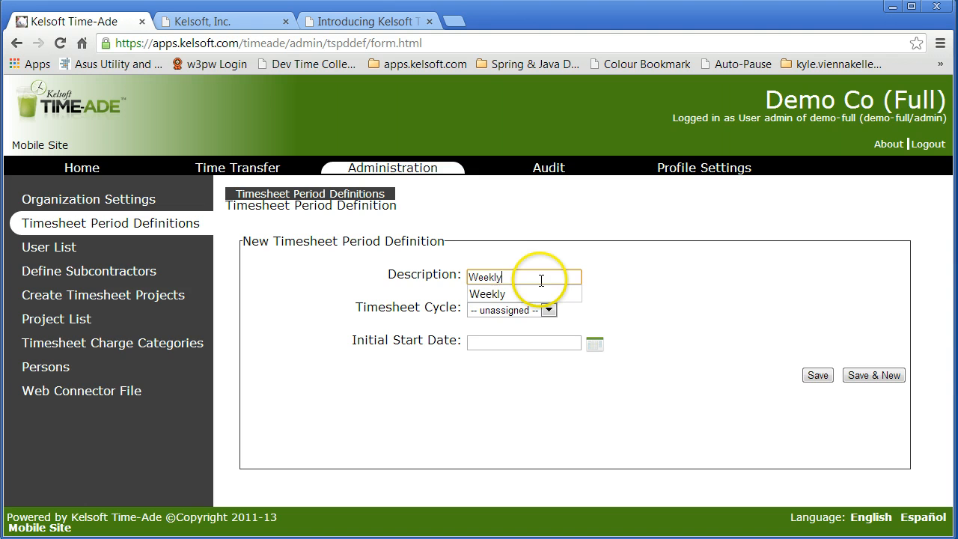
{"action": "left_click", "coordinate": [541, 278]}
{"action": "left_click", "coordinate": [549, 310]}
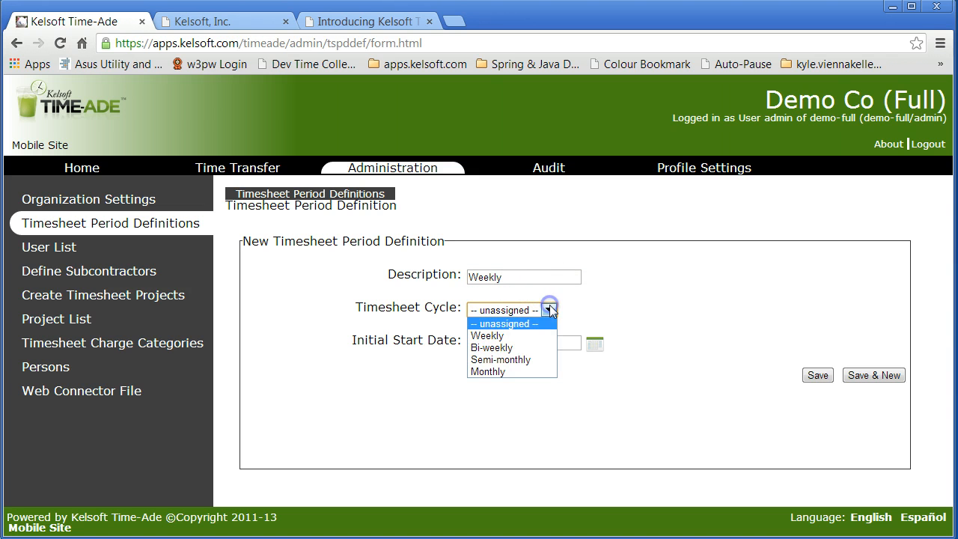
{"action": "left_click", "coordinate": [530, 335]}
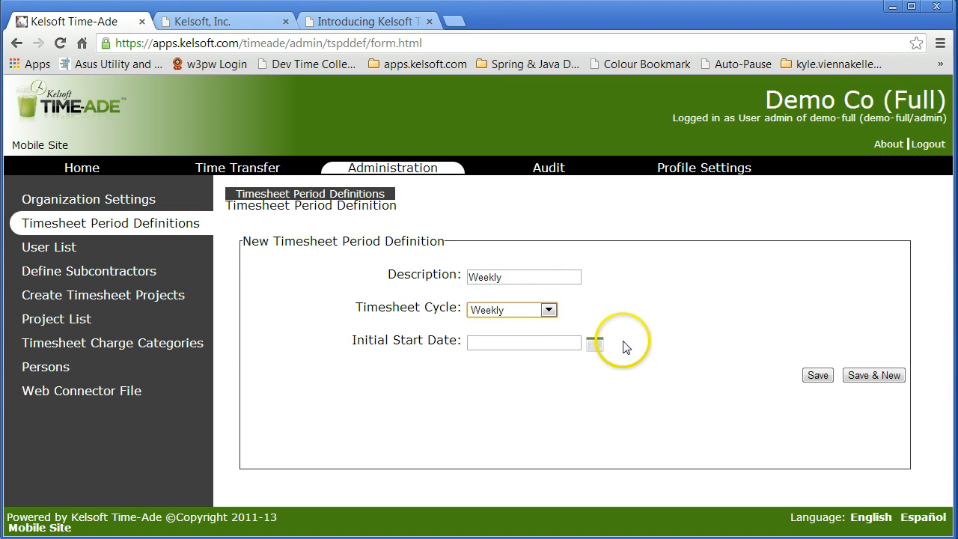
{"action": "left_click", "coordinate": [603, 341]}
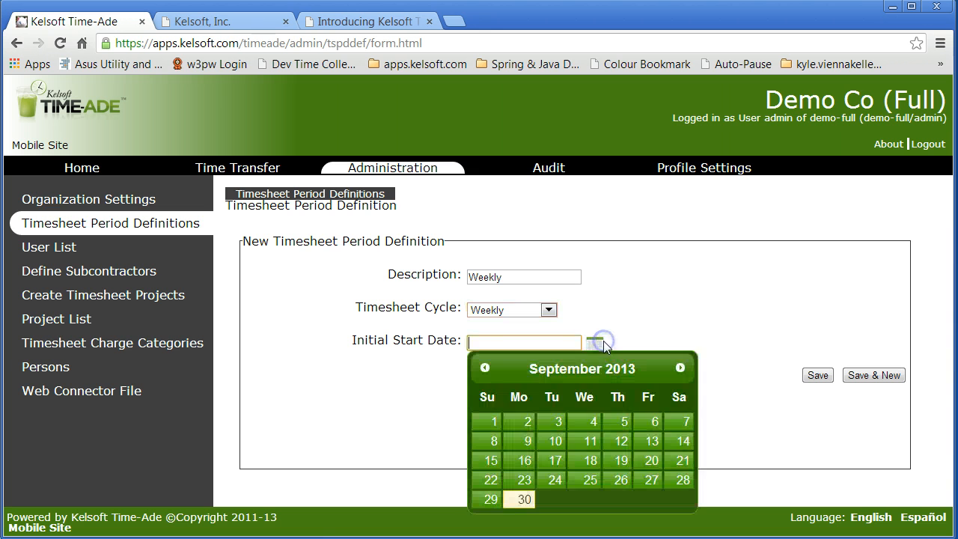
{"action": "left_click", "coordinate": [494, 423]}
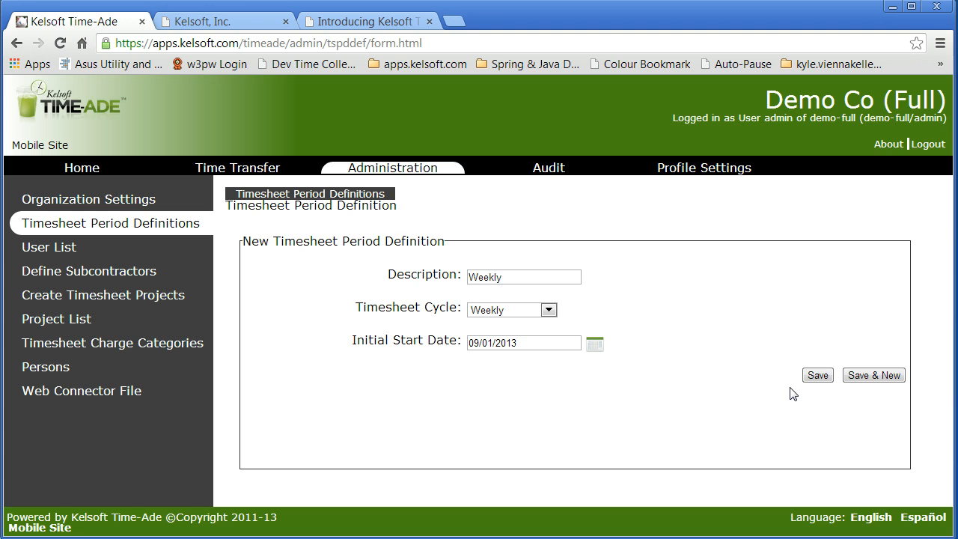
{"action": "left_click", "coordinate": [817, 378]}
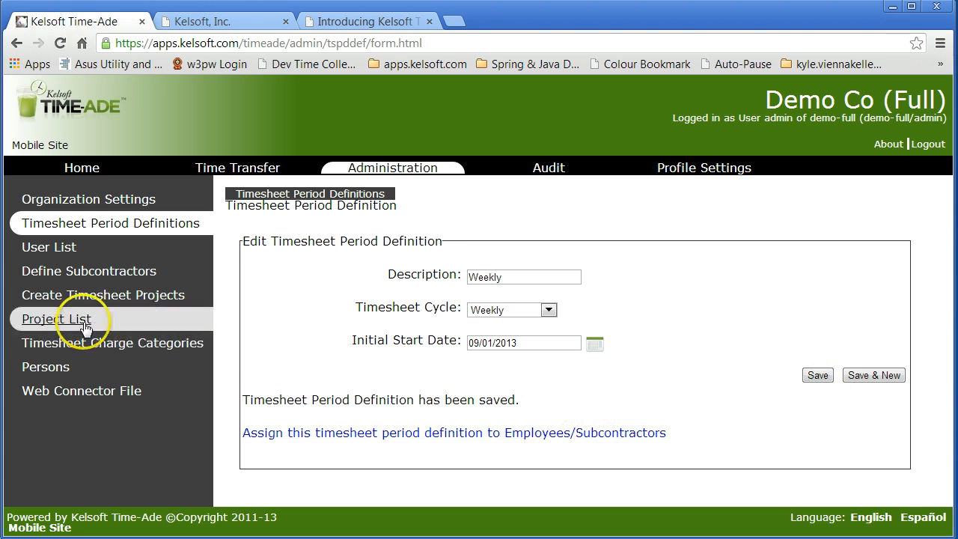
Step: Define the available vendor Kelsoft, Inc. as a subcontractor
{"action": "left_click", "coordinate": [70, 275]}
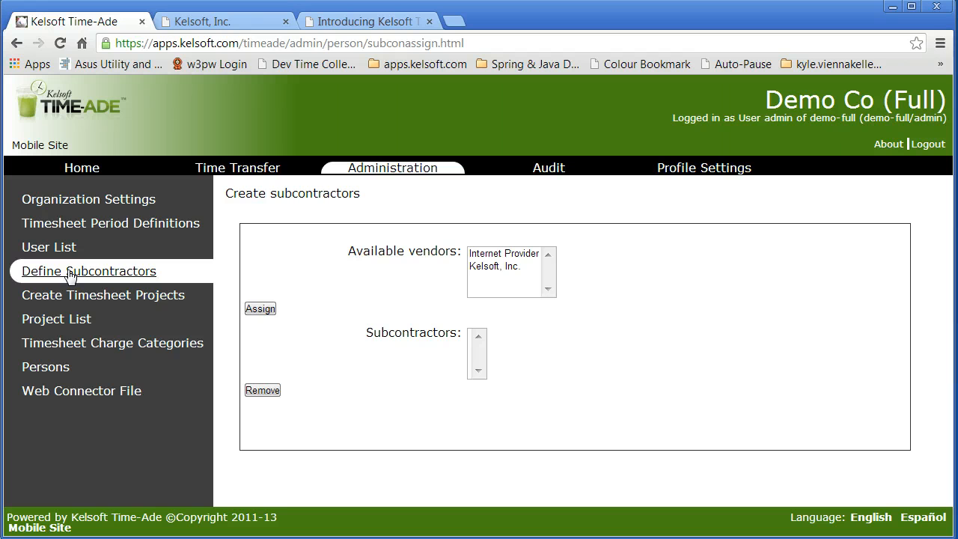
{"action": "left_click", "coordinate": [76, 281]}
{"action": "left_click", "coordinate": [492, 268]}
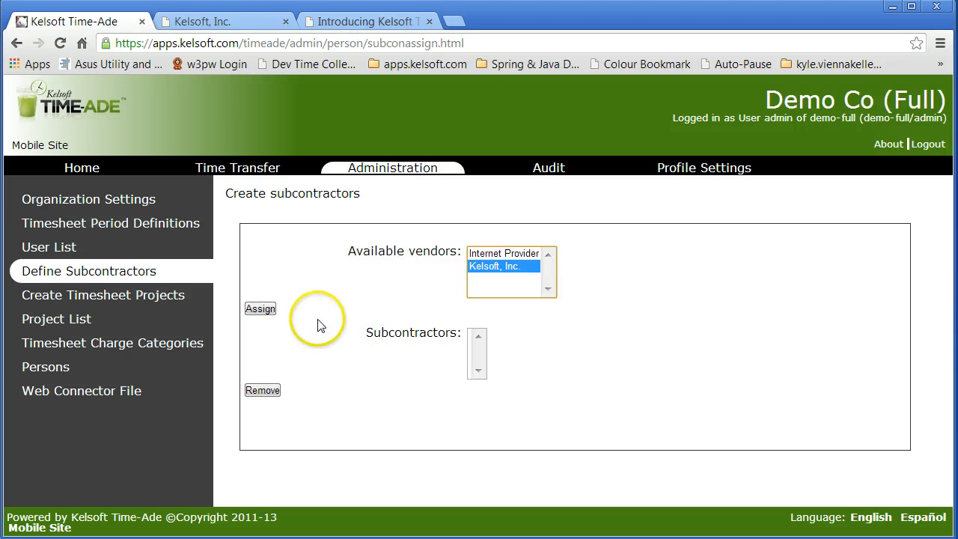
{"action": "left_click", "coordinate": [268, 314]}
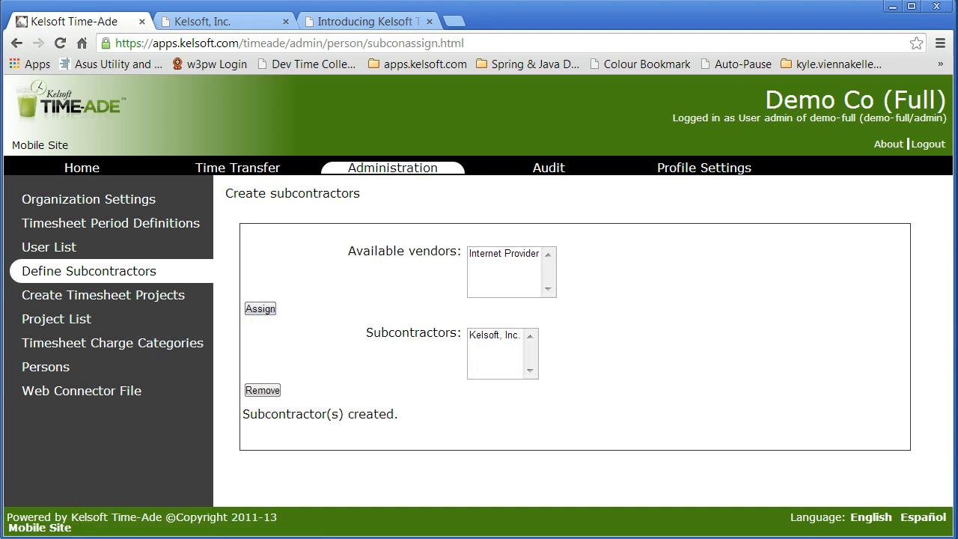
Step: Assign the Weekly timesheet period definition to all four employees that have no definition assigned
{"action": "left_click", "coordinate": [171, 225]}
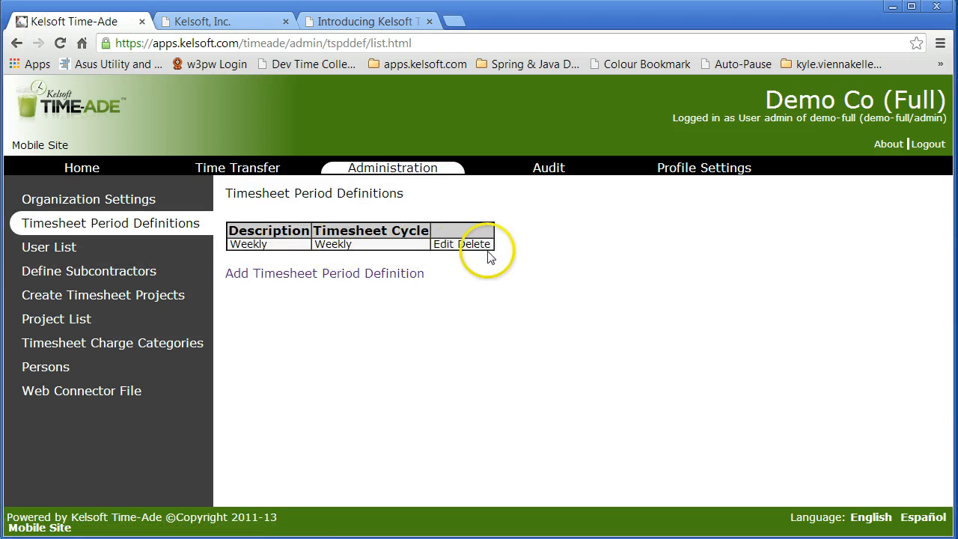
{"action": "left_click", "coordinate": [441, 246]}
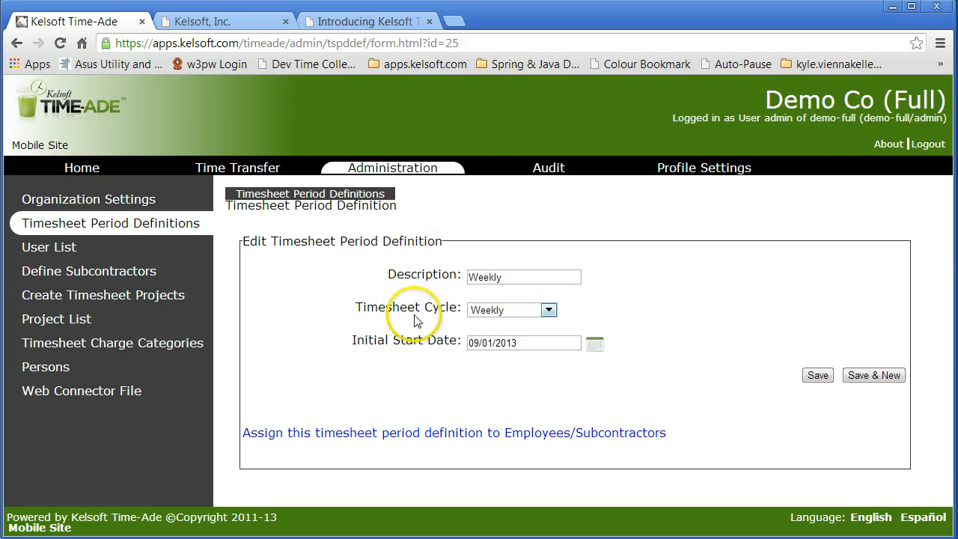
{"action": "left_click", "coordinate": [418, 433]}
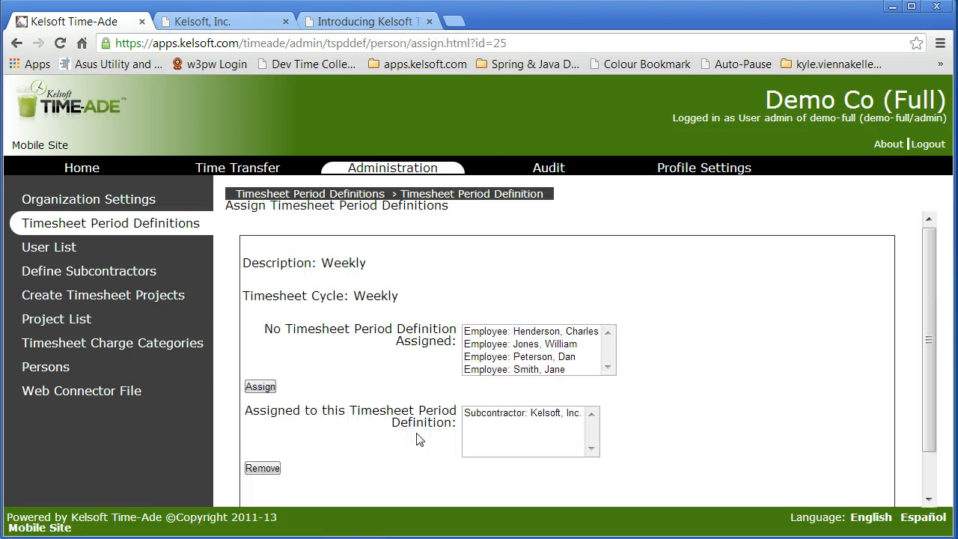
{"action": "left_click", "coordinate": [488, 332]}
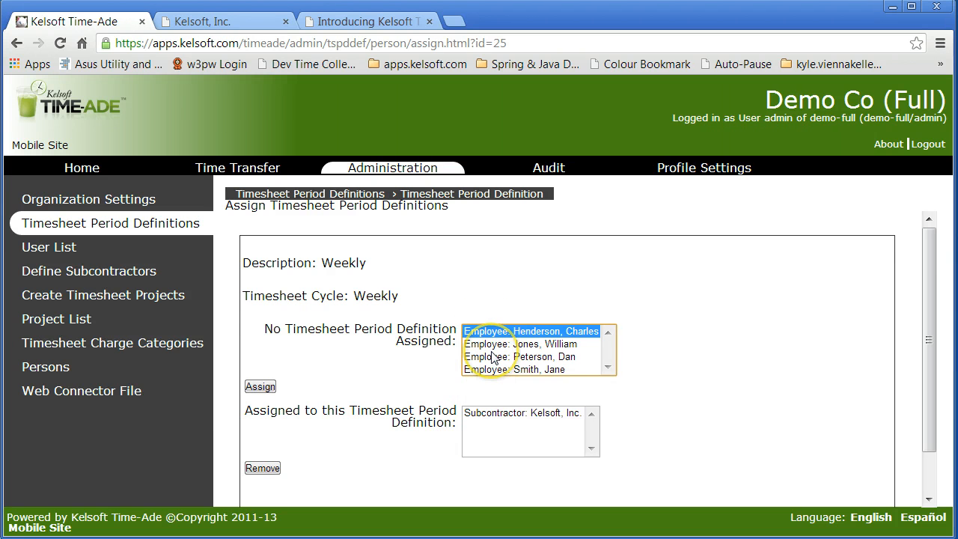
{"action": "left_click", "coordinate": [494, 369], "text": "shift"}
{"action": "left_click", "coordinate": [260, 386]}
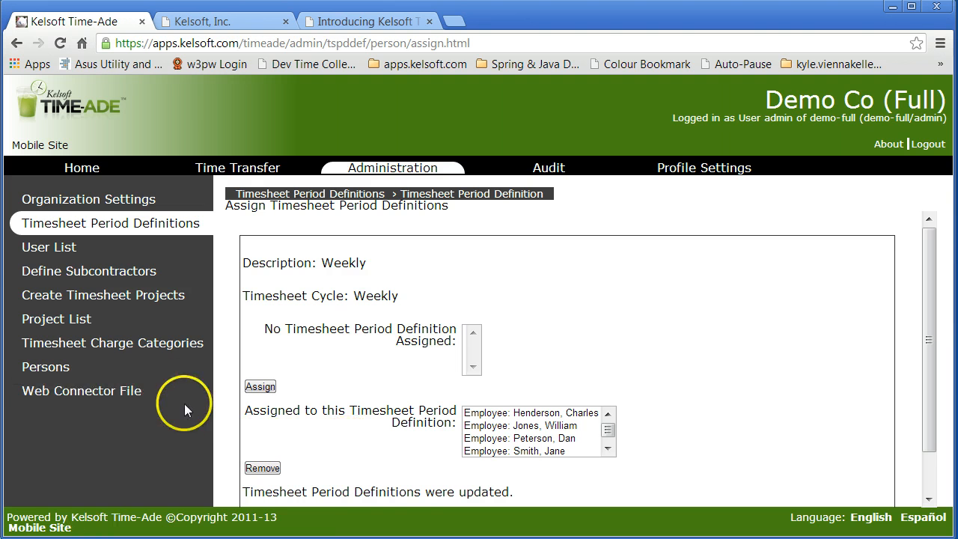
Step: Start a new user account, enter the employee's login ID, and link it to the last employee listed before the subcontractor
{"action": "left_click", "coordinate": [57, 255]}
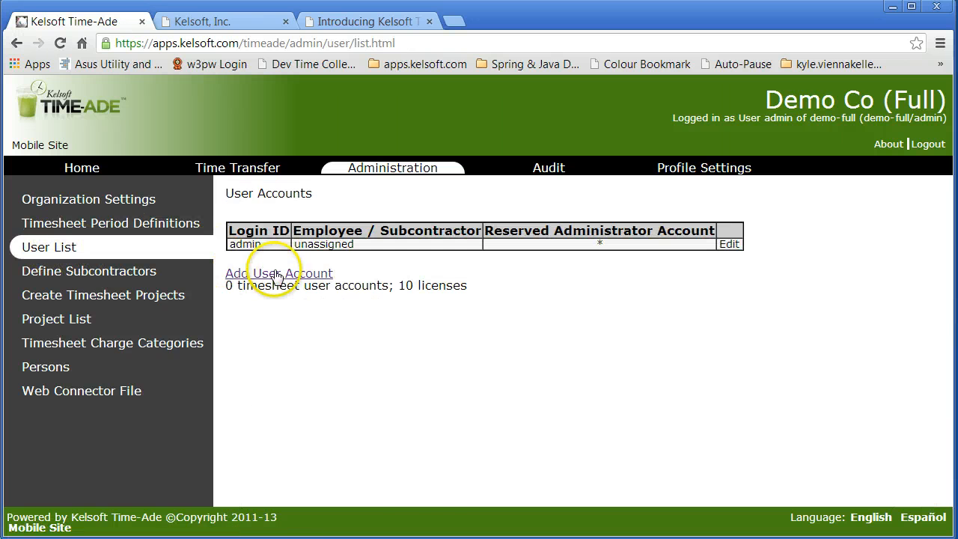
{"action": "left_click", "coordinate": [276, 273]}
{"action": "left_click", "coordinate": [491, 263]}
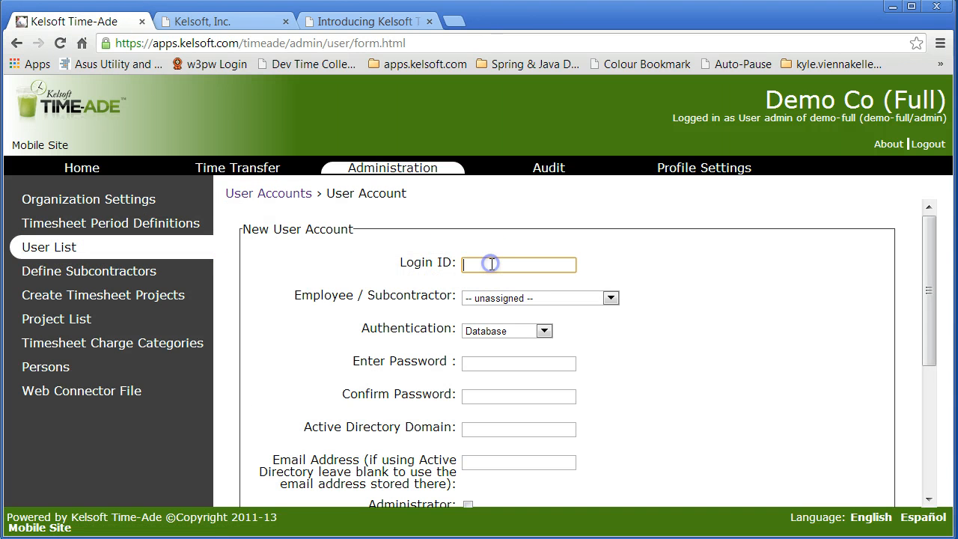
{"action": "type", "text": "jsmit"}
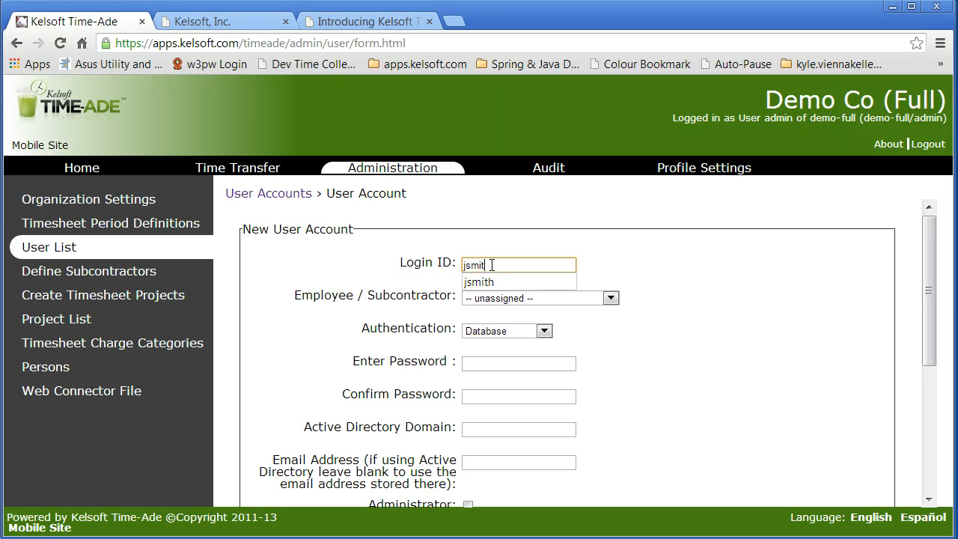
{"action": "type", "text": "h"}
{"action": "left_click", "coordinate": [500, 299]}
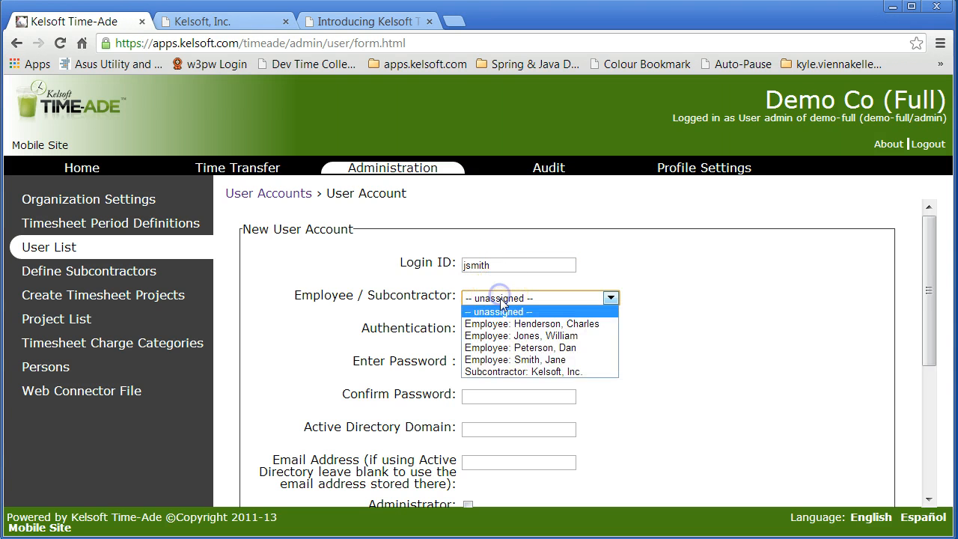
{"action": "left_click", "coordinate": [521, 360]}
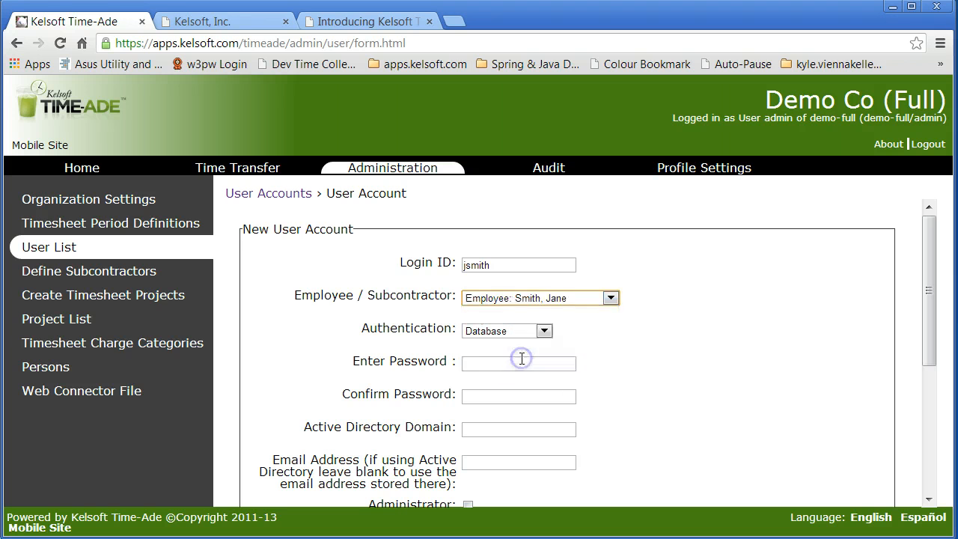
Step: Enter and confirm the password for the new user account
{"action": "left_click", "coordinate": [477, 364]}
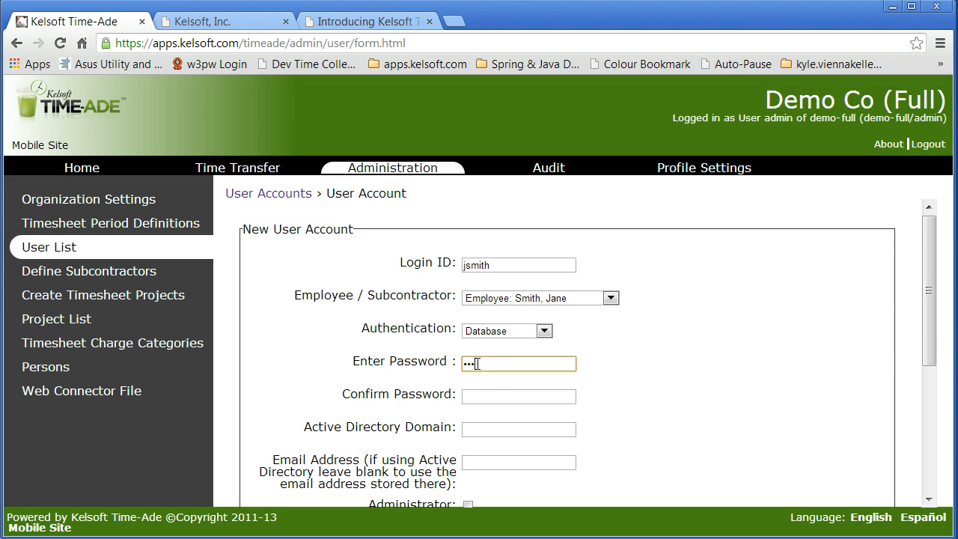
{"action": "type", "text": "•••••••••"}
{"action": "key", "text": "Tab"}
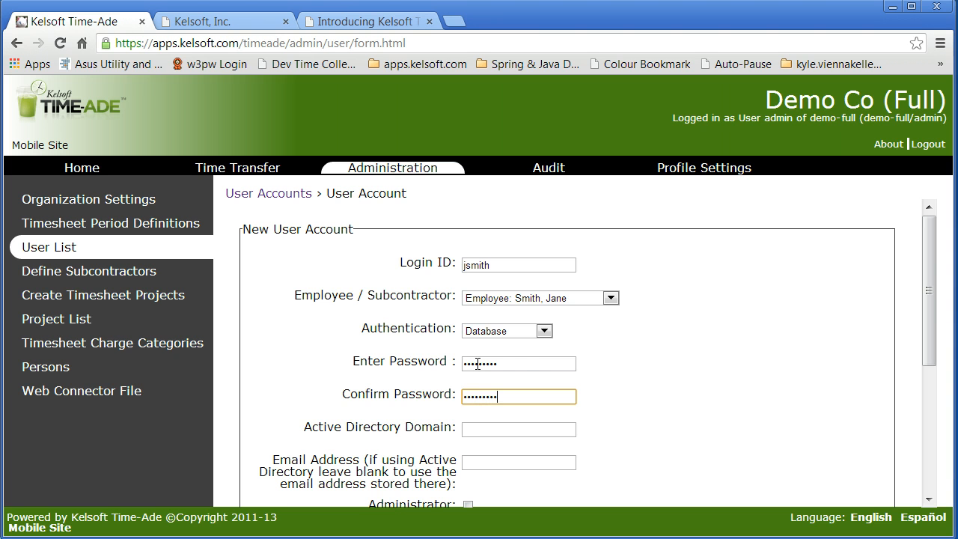
Step: Fill in the new user account's email address with the saved Kelsoft demo address
{"action": "key", "text": "Tab"}
{"action": "key", "text": "Tab"}
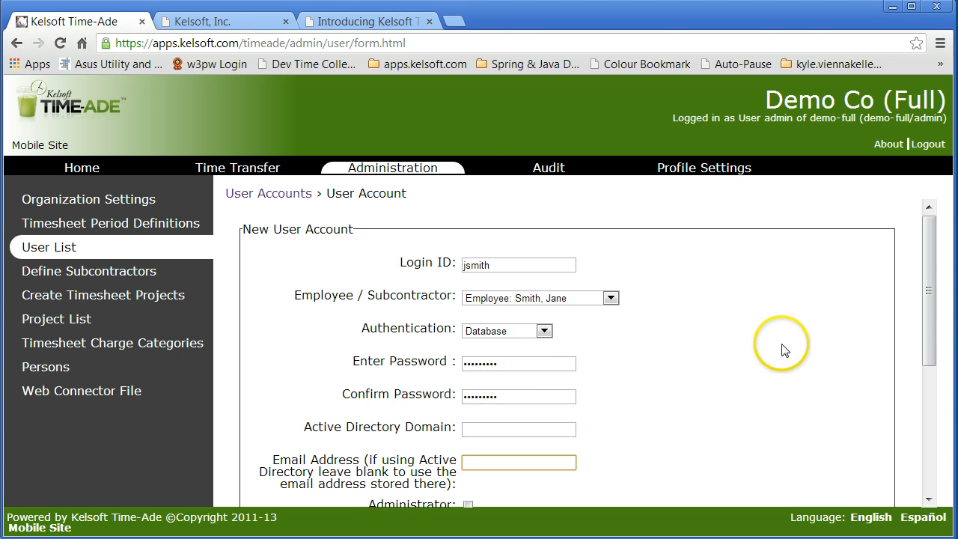
{"action": "left_click_drag", "start_coordinate": [931, 278], "coordinate": [928, 313]}
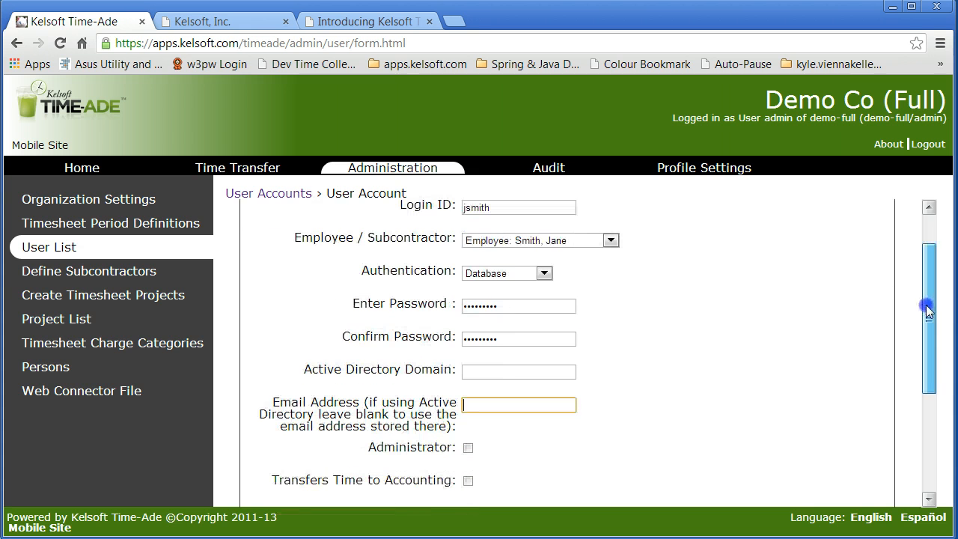
{"action": "left_click", "coordinate": [486, 405]}
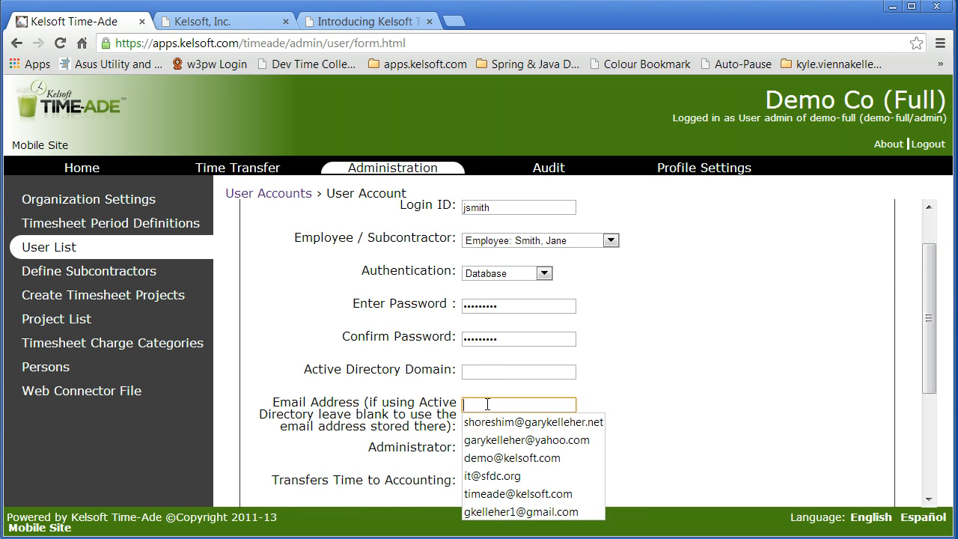
{"action": "left_click", "coordinate": [571, 456]}
Step: Enable Administrator, Transfers Time to Accounting, Project Manager, Staff Manager and Approves Own Timesheet for the account, and save it
{"action": "left_click", "coordinate": [469, 448]}
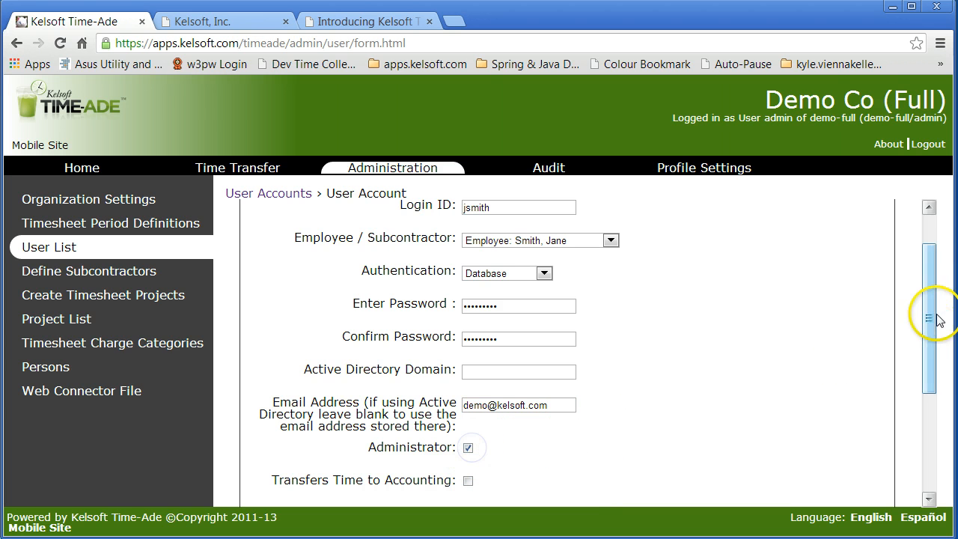
{"action": "left_click_drag", "start_coordinate": [926, 297], "coordinate": [923, 363]}
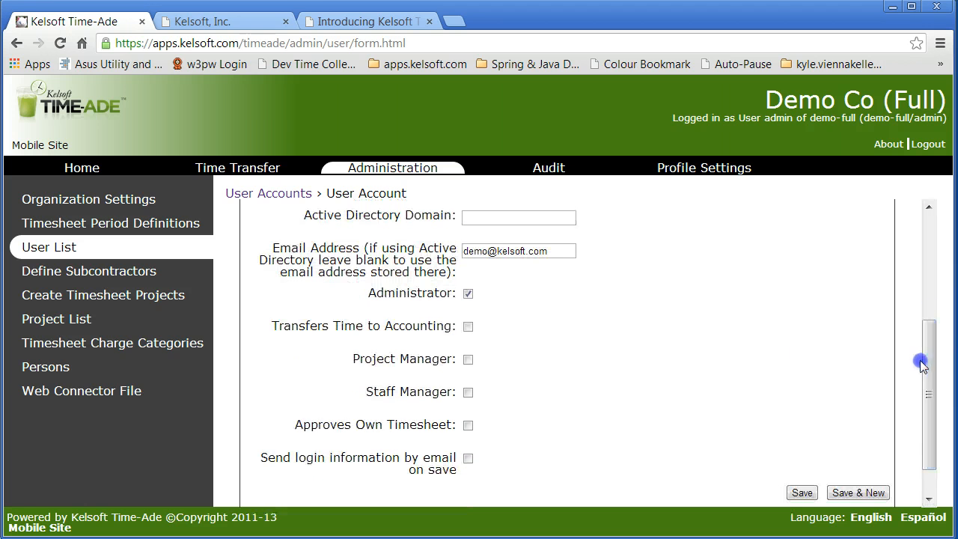
{"action": "left_click", "coordinate": [468, 327]}
{"action": "left_click", "coordinate": [467, 359]}
{"action": "left_click", "coordinate": [468, 394]}
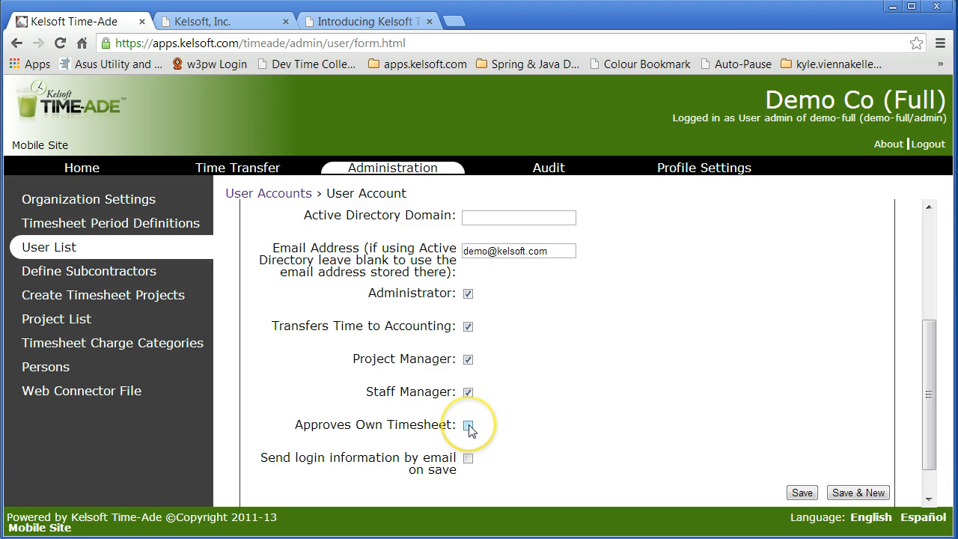
{"action": "left_click", "coordinate": [468, 425]}
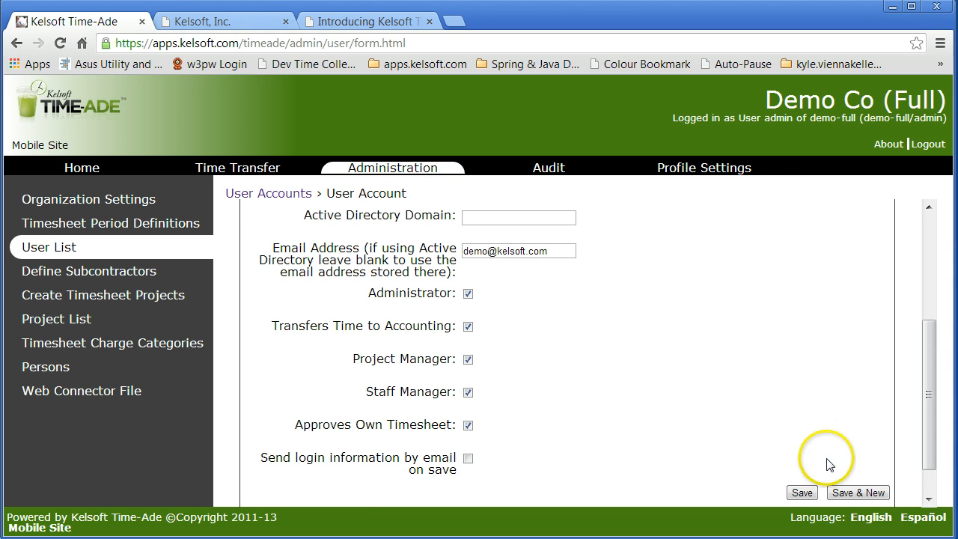
{"action": "left_click", "coordinate": [801, 492]}
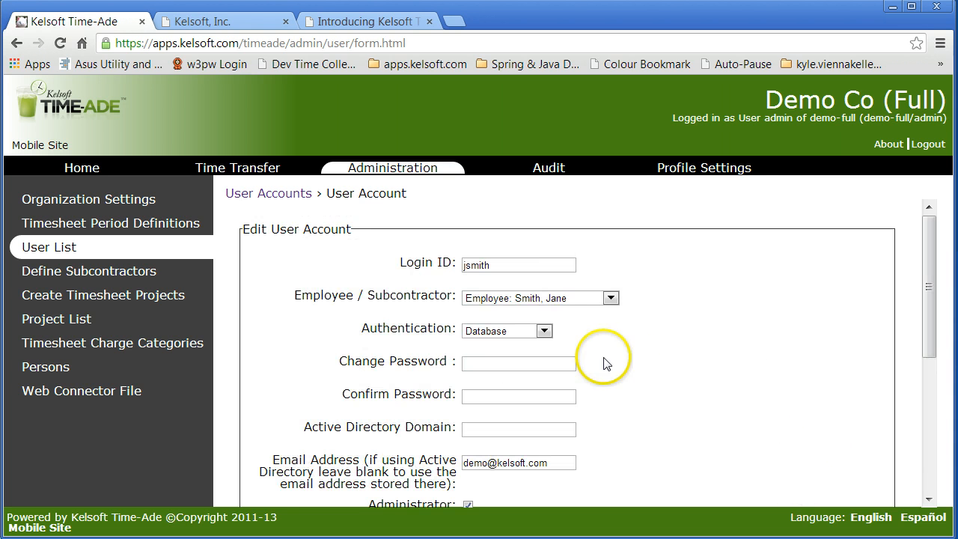
Step: Add another user account, enter the employee's login ID, and link it to the second employee listed
{"action": "left_click", "coordinate": [278, 193]}
{"action": "left_click", "coordinate": [316, 288]}
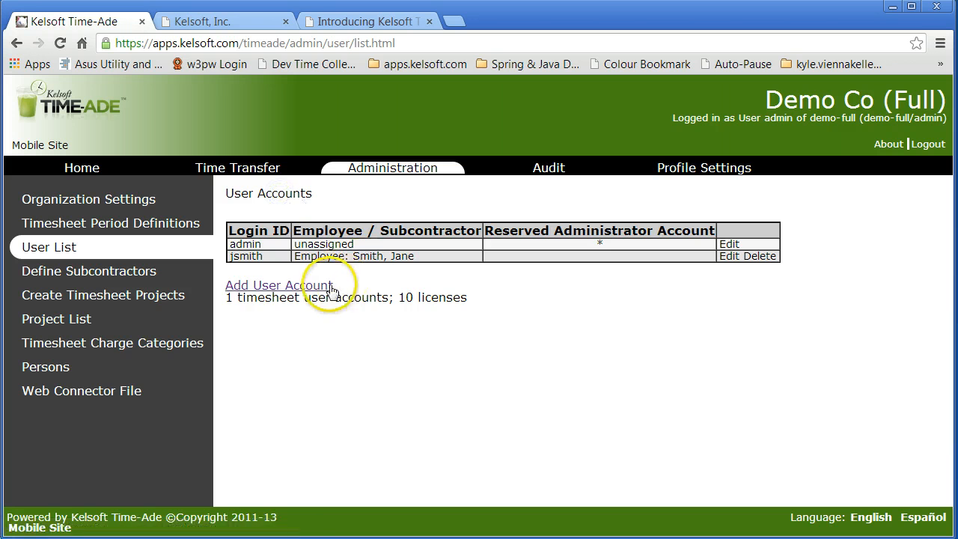
{"action": "left_click", "coordinate": [489, 266]}
{"action": "left_click", "coordinate": [487, 264]}
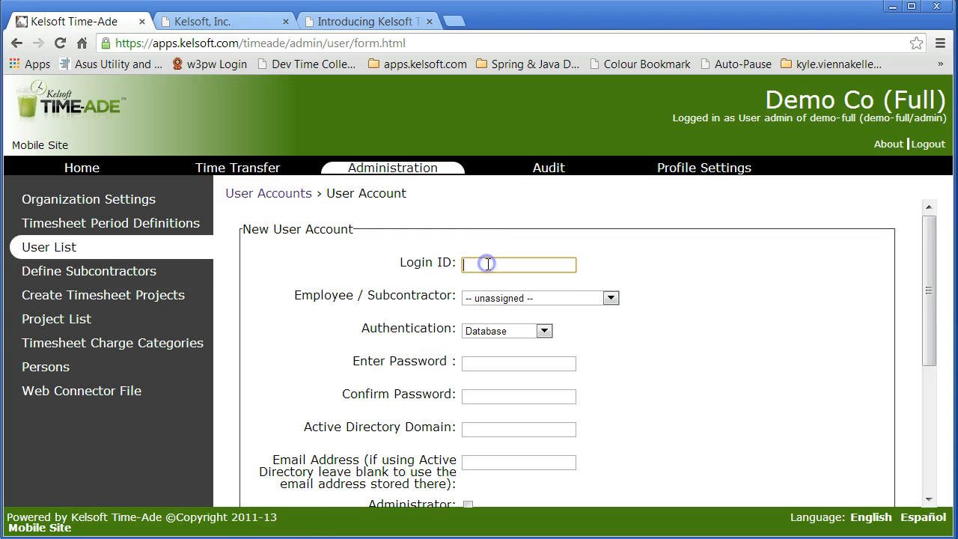
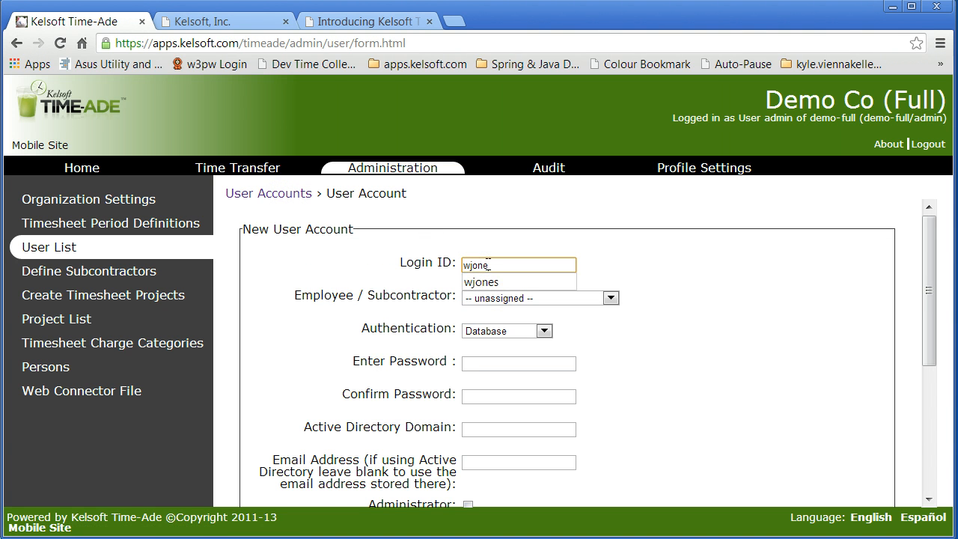
{"action": "left_click", "coordinate": [487, 282]}
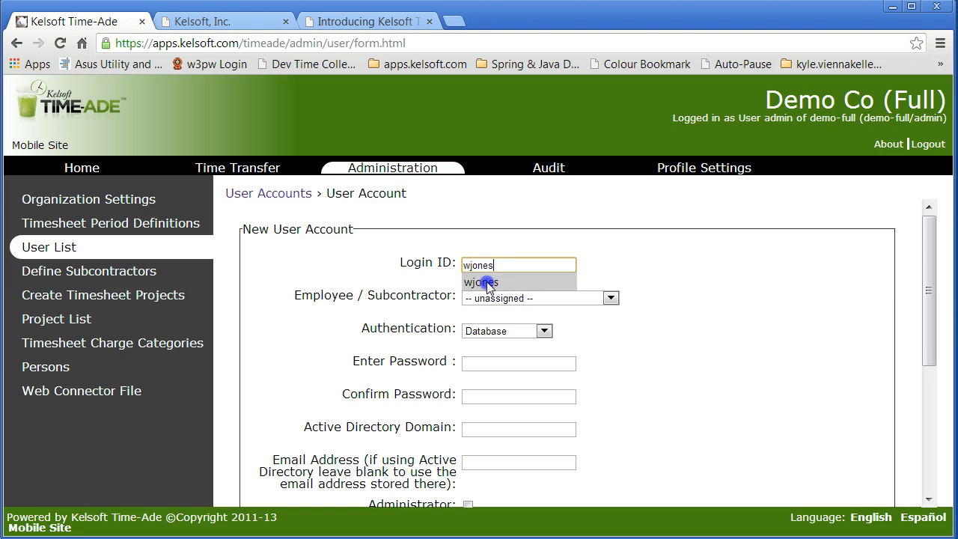
{"action": "left_click", "coordinate": [556, 297]}
{"action": "left_click", "coordinate": [564, 332]}
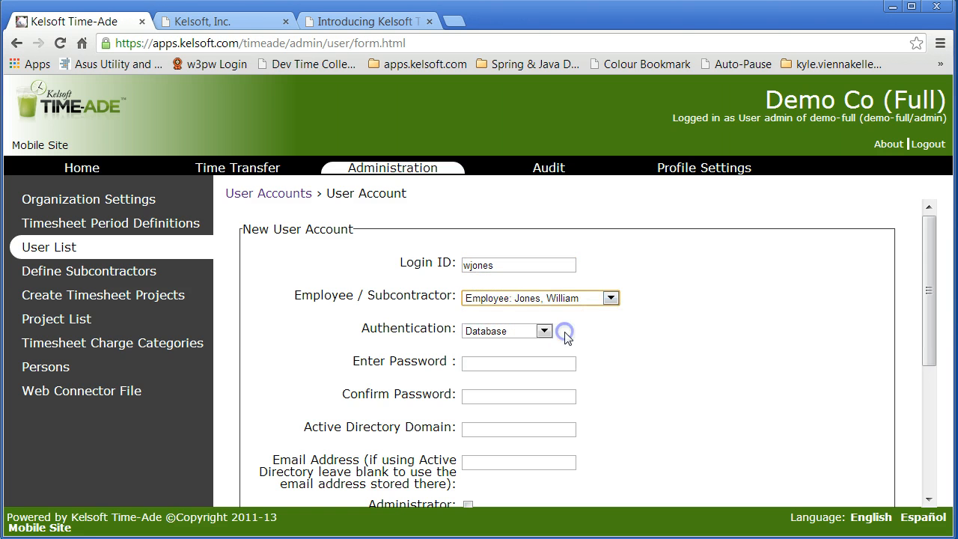
Step: Enter and confirm the second employee's account password, then save the account without any roles and begin a new one
{"action": "left_click", "coordinate": [480, 362]}
{"action": "type", "text": "••••"}
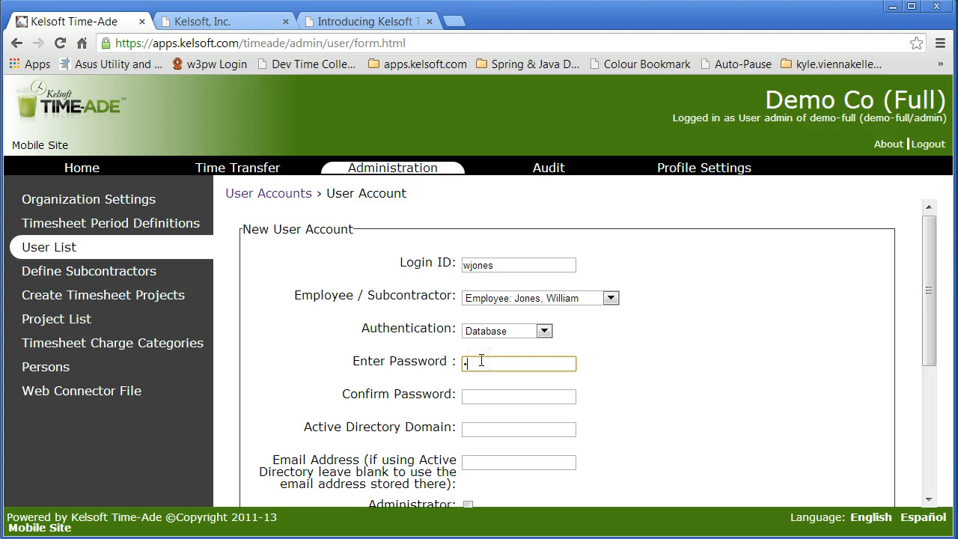
{"action": "type", "text": "••••"}
{"action": "key", "text": "Tab"}
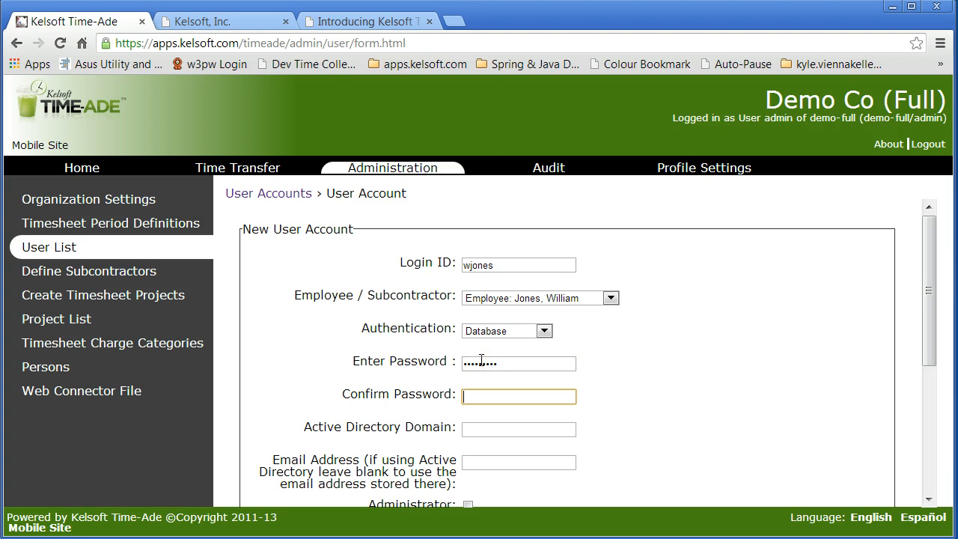
{"action": "type", "text": "••••••••"}
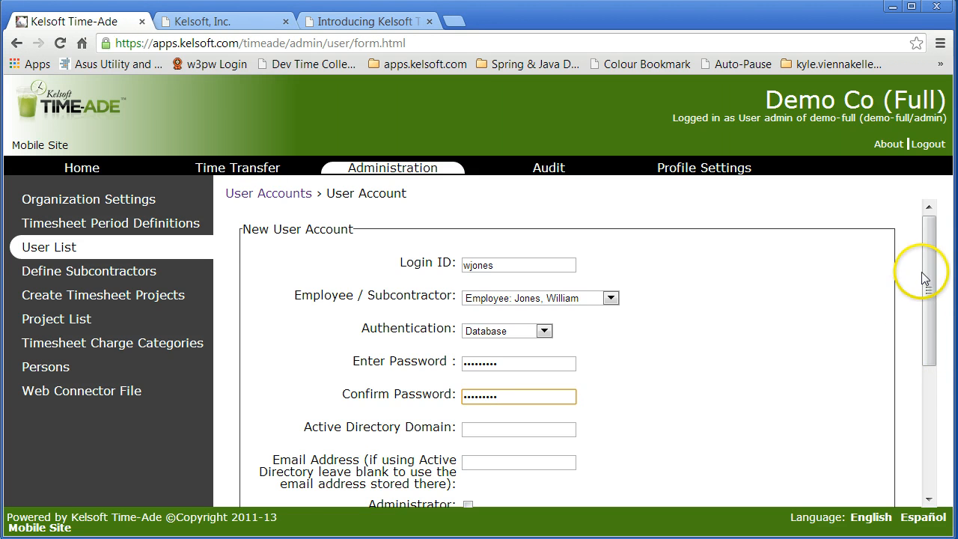
{"action": "left_click_drag", "start_coordinate": [928, 262], "coordinate": [902, 398]}
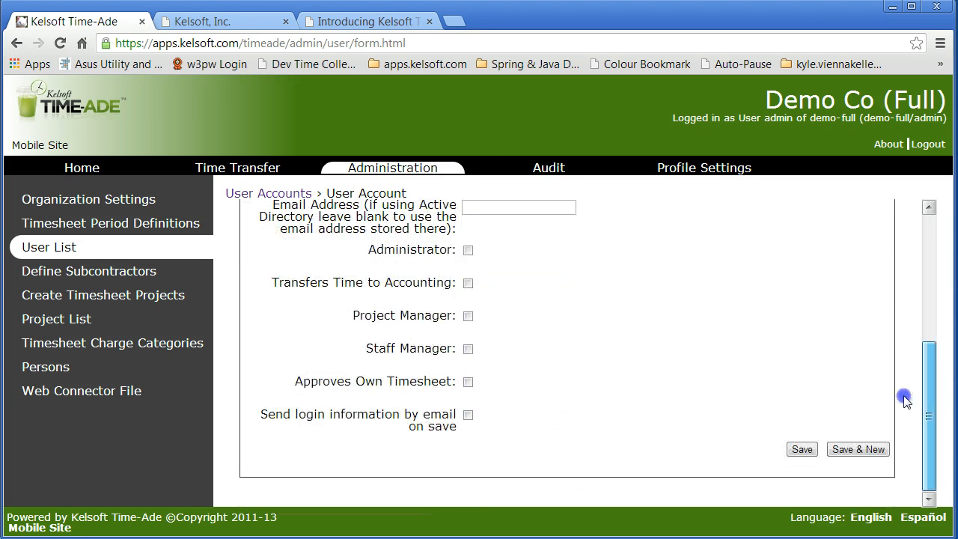
{"action": "left_click", "coordinate": [866, 449]}
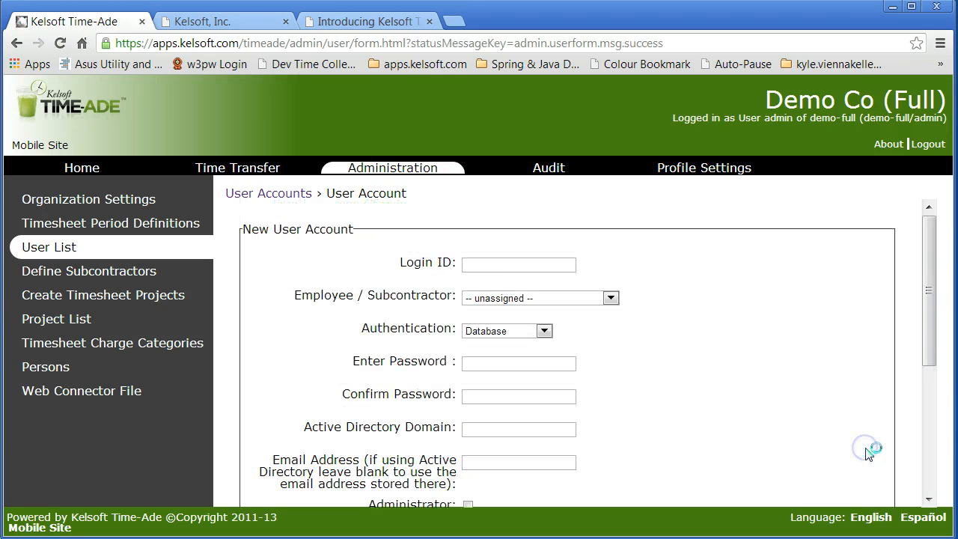
Step: Set the new account's login ID to kelsoft and link it to the subcontractor Kelsoft, Inc
{"action": "left_click", "coordinate": [496, 267]}
{"action": "type", "text": "kelsoft"}
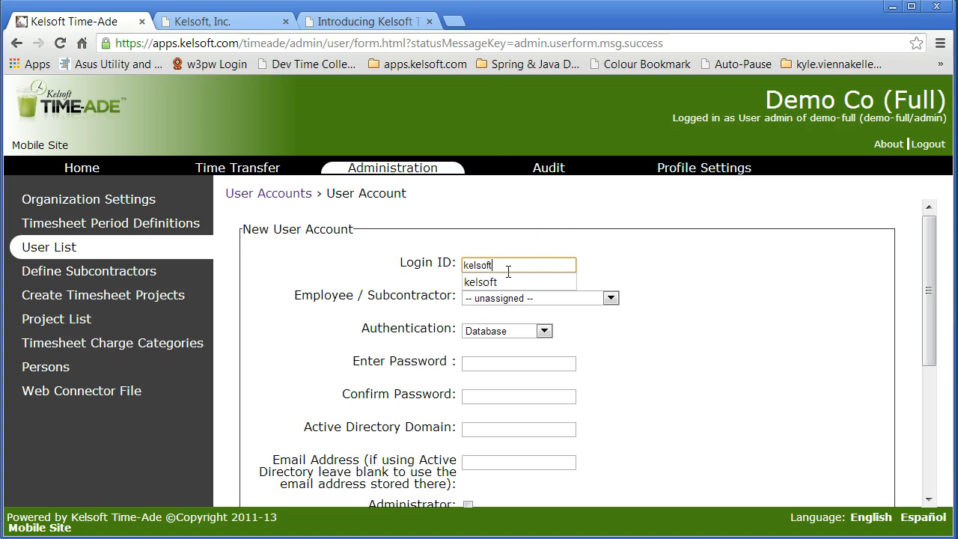
{"action": "left_click", "coordinate": [562, 298]}
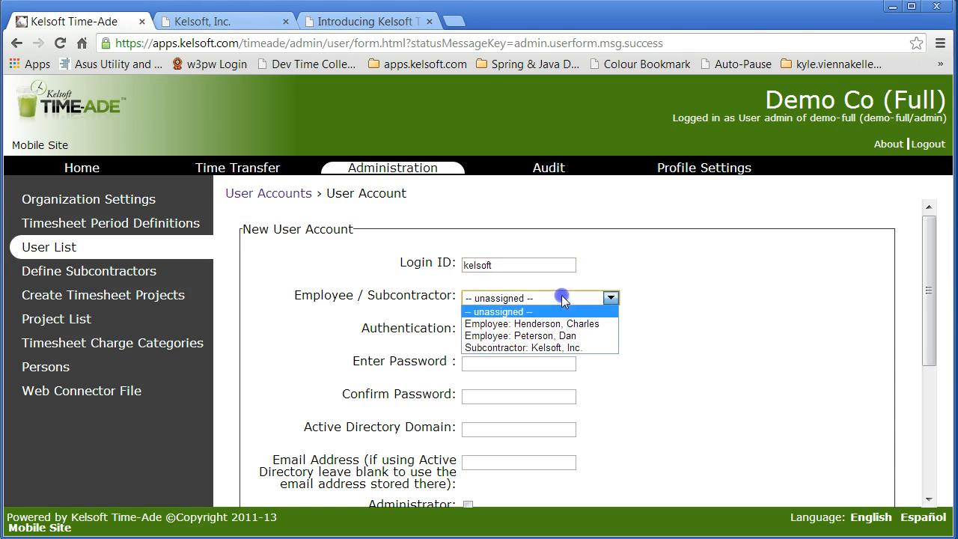
{"action": "left_click", "coordinate": [554, 347]}
Step: Enter and confirm the password for the subcontractor's user account
{"action": "left_click", "coordinate": [489, 364]}
{"action": "type", "text": "demo"}
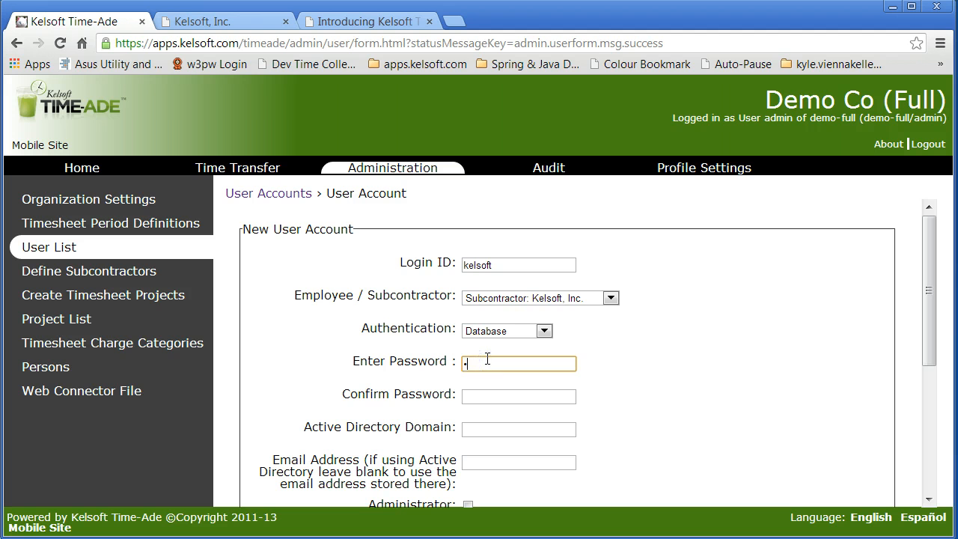
{"action": "key", "text": "Tab"}
{"action": "type", "text": "kelsof"}
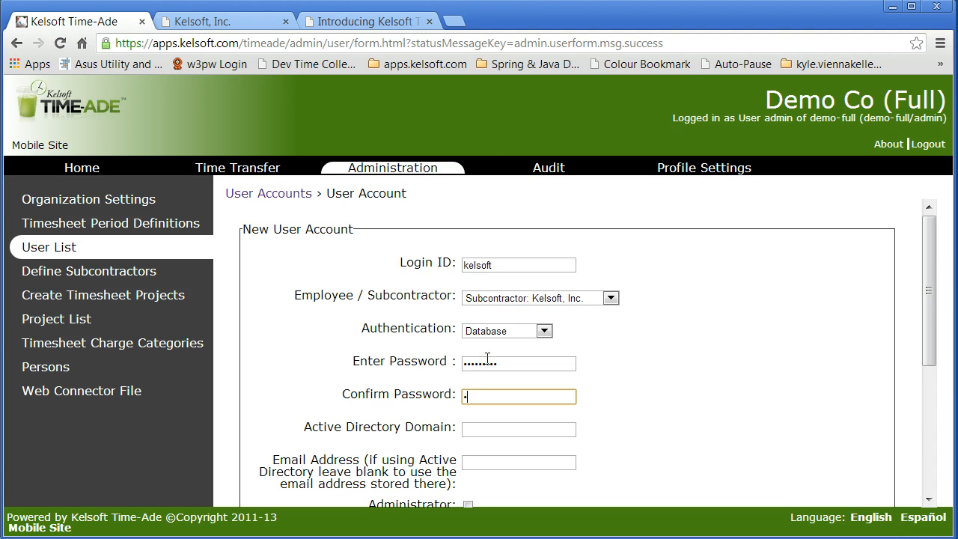
{"action": "type", "text": "t"}
Step: Fill in the subcontractor's email address with the saved Kelsoft demo address, and save the account with a new blank form following
{"action": "key", "text": "Tab"}
{"action": "key", "text": "Tab"}
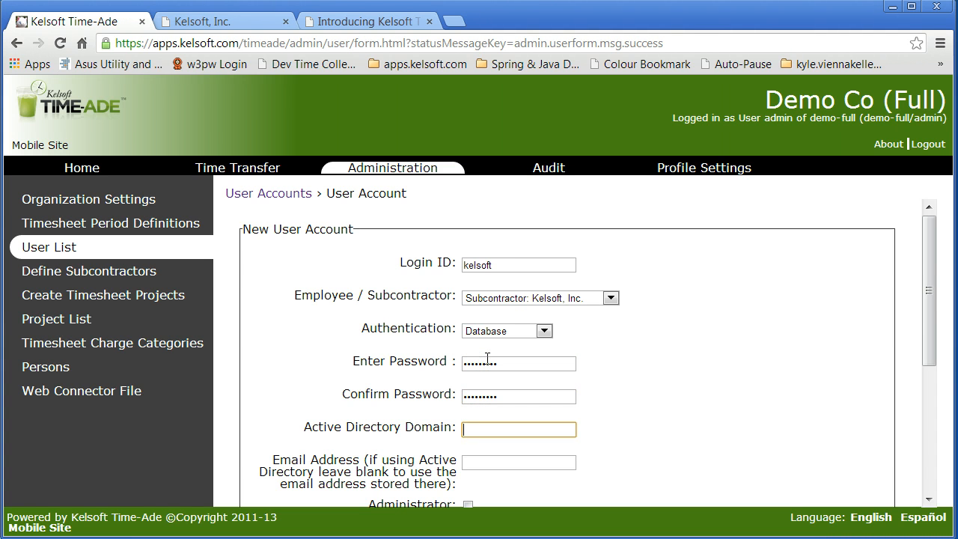
{"action": "type", "text": "d"}
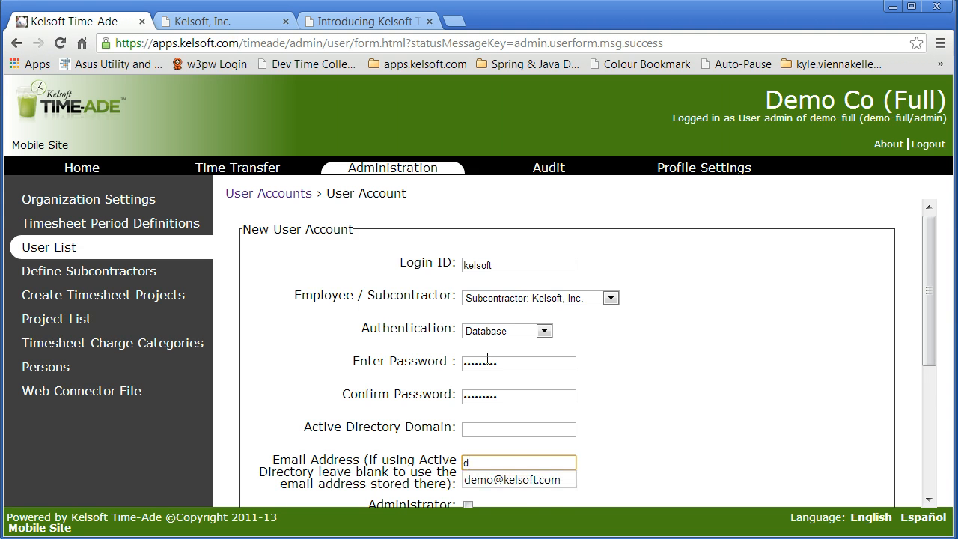
{"action": "left_click", "coordinate": [534, 479]}
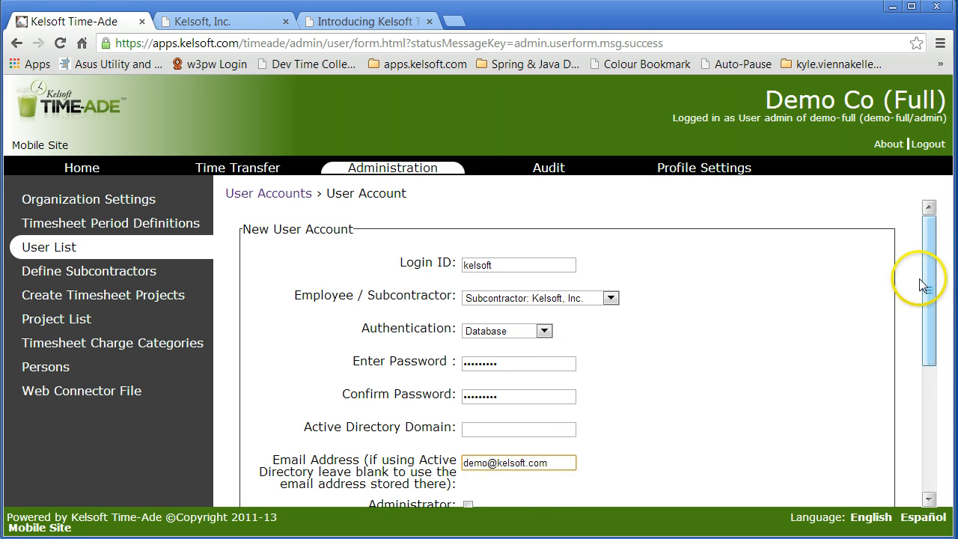
{"action": "left_click_drag", "start_coordinate": [922, 285], "coordinate": [927, 386]}
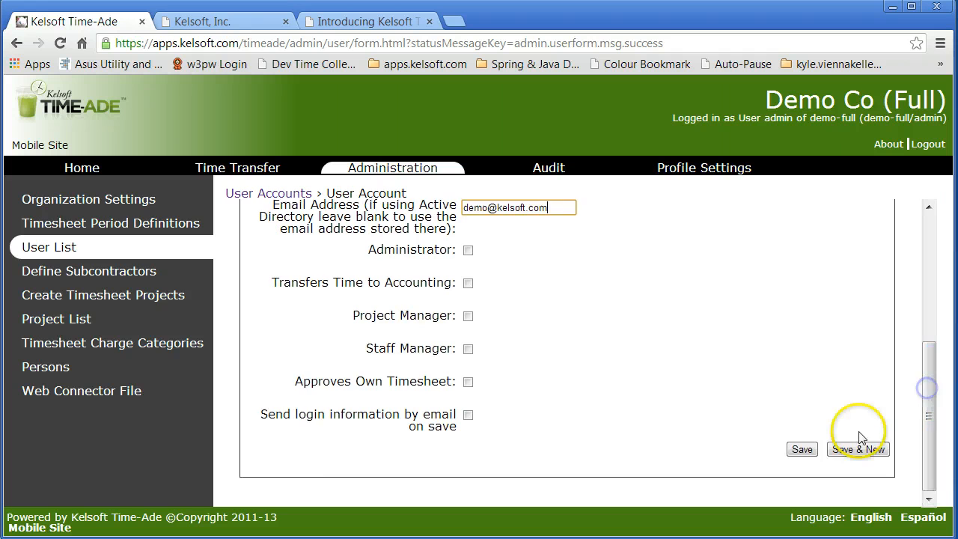
{"action": "left_click", "coordinate": [859, 448]}
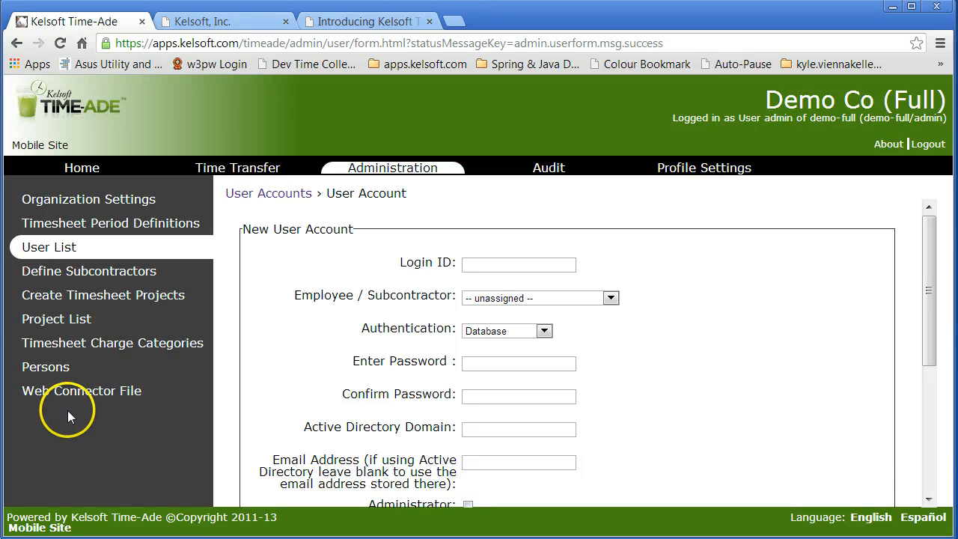
Step: View the already open Kelsoft, Inc. company website and the Time-Ade product page
{"action": "left_click", "coordinate": [232, 24]}
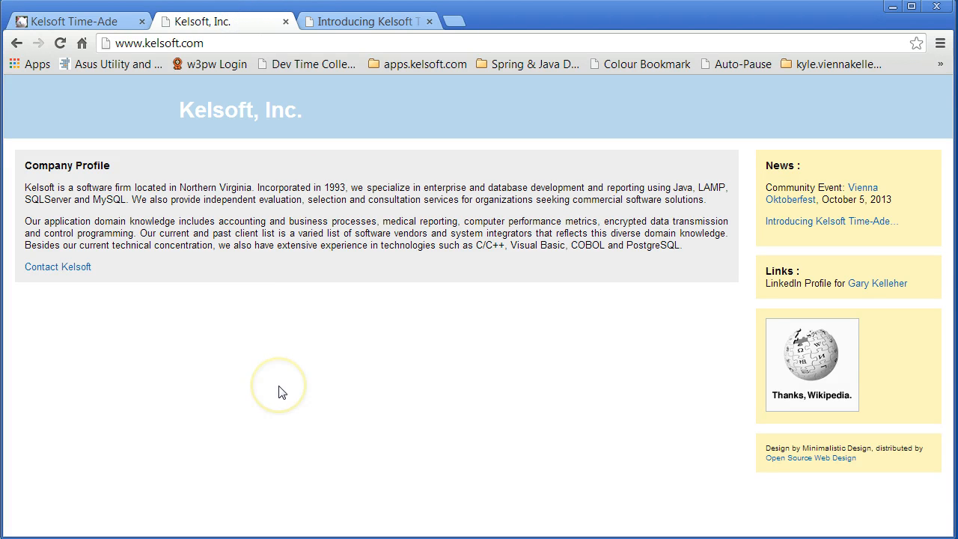
{"action": "left_click", "coordinate": [367, 25]}
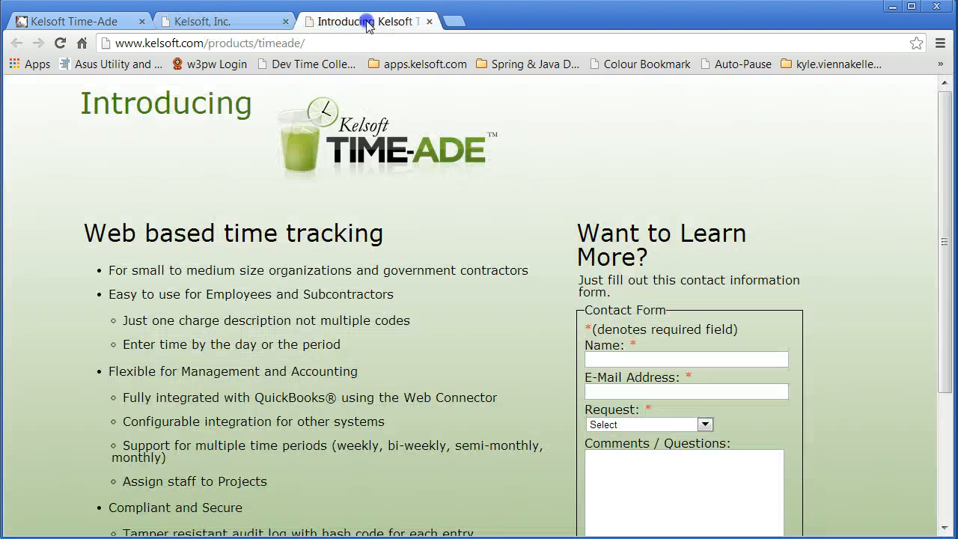